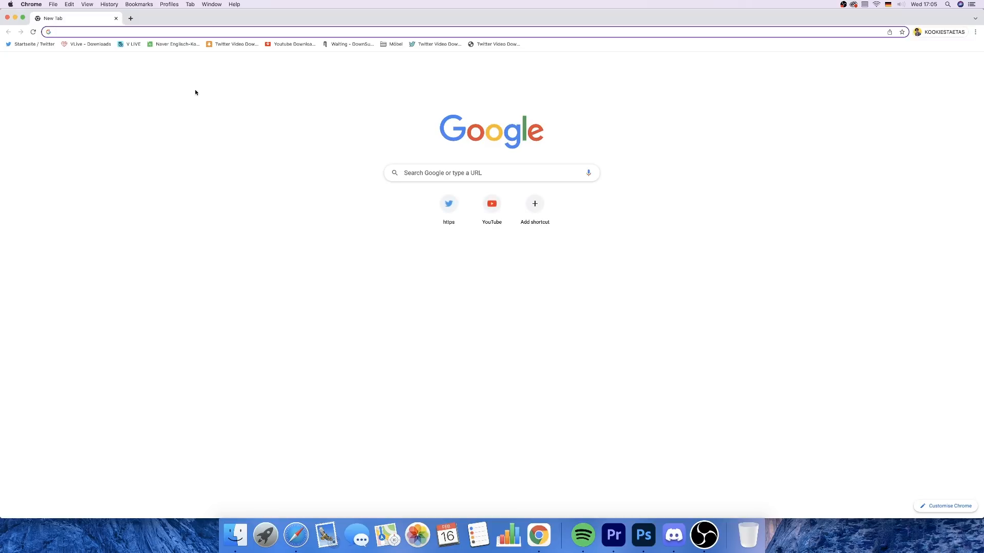
# Step: Open the bookmarked VLive Downloads page and load the BTS channel on V LIVE in a second tab
pyautogui.click(69, 46)
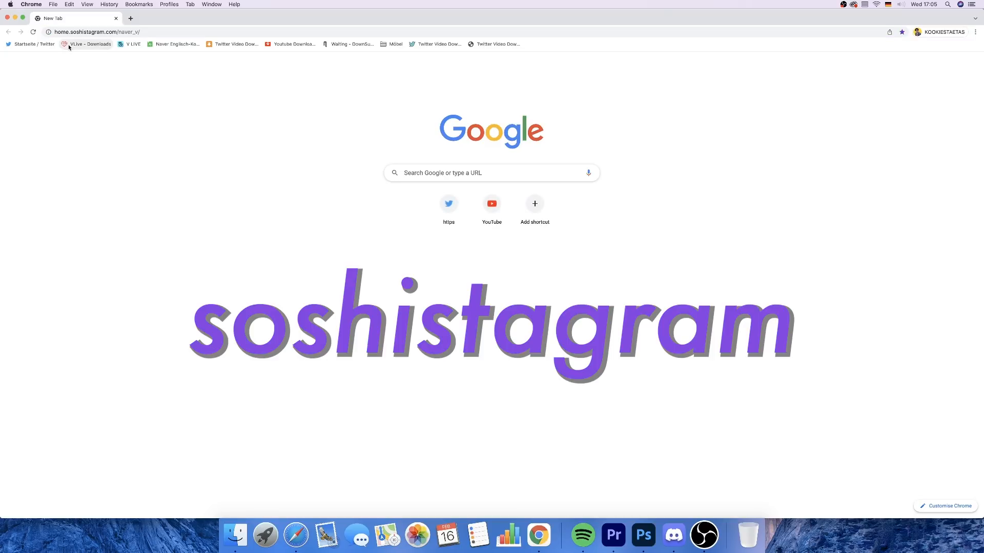
pyautogui.click(132, 19)
pyautogui.click(129, 45)
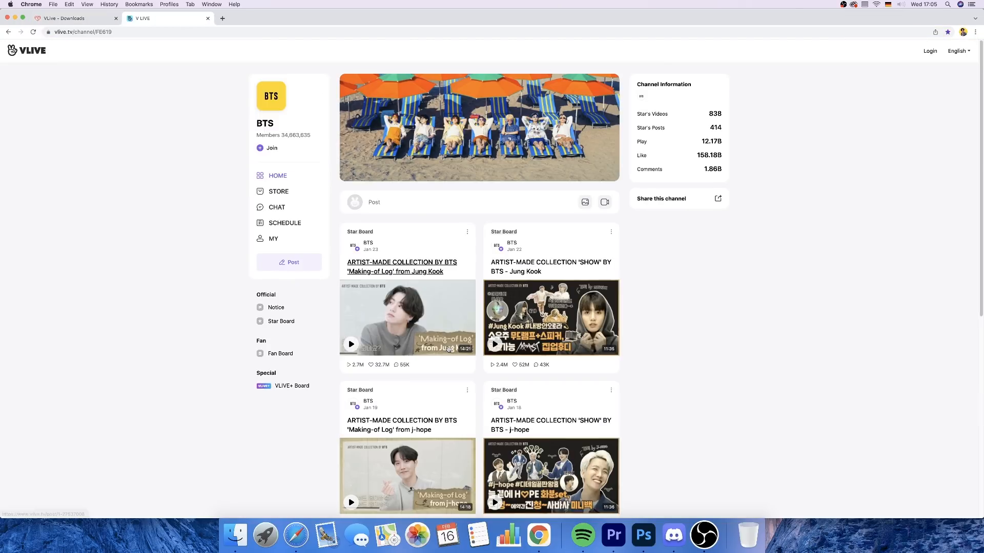
# Step: Open the video ARTIST-MADE COLLECTION BY BTS 'Making-of Log' from Jung Kook and copy its page URL
pyautogui.click(417, 325)
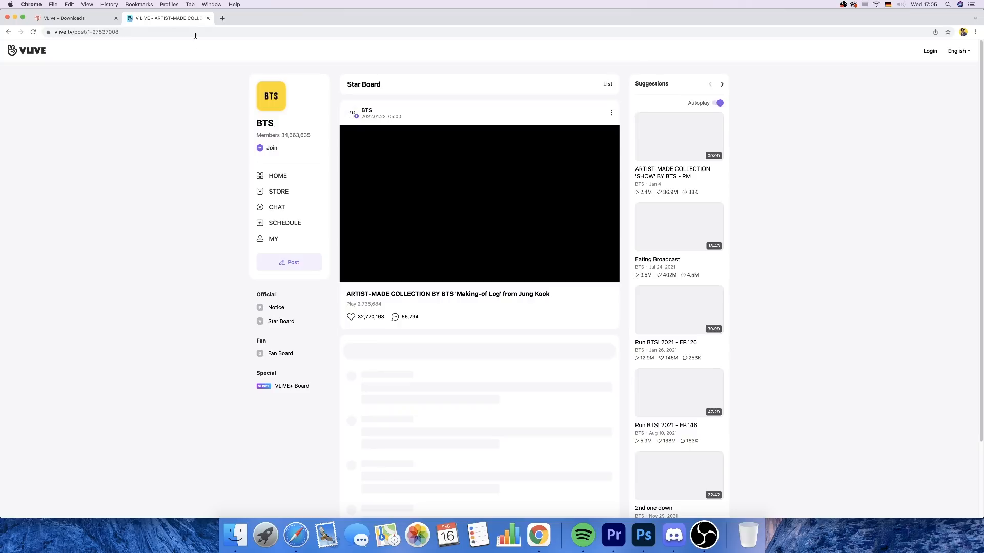
pyautogui.click(194, 32)
pyautogui.press('super+c')
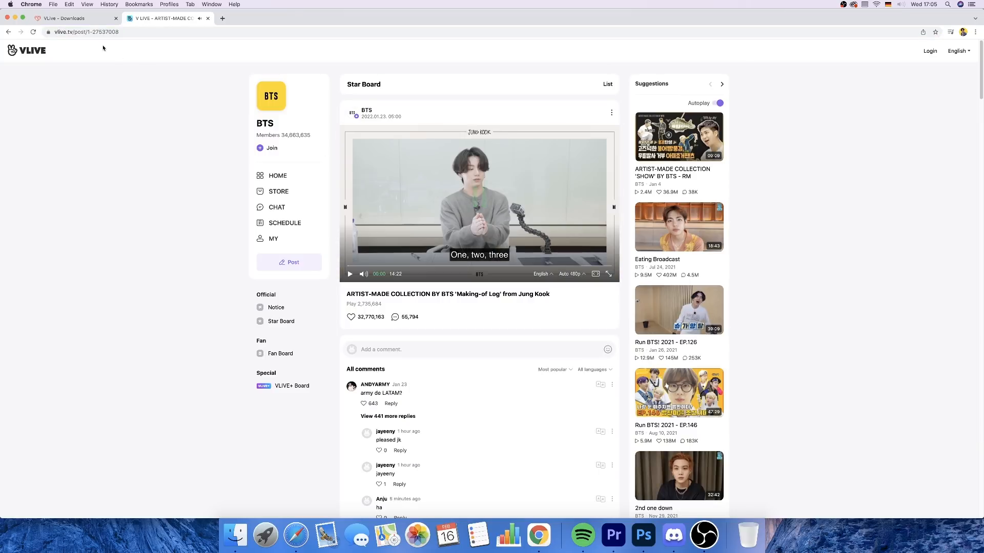
# Step: Submit the copied video link on the VLive Downloads page to get its download options
pyautogui.click(77, 17)
pyautogui.click(313, 127)
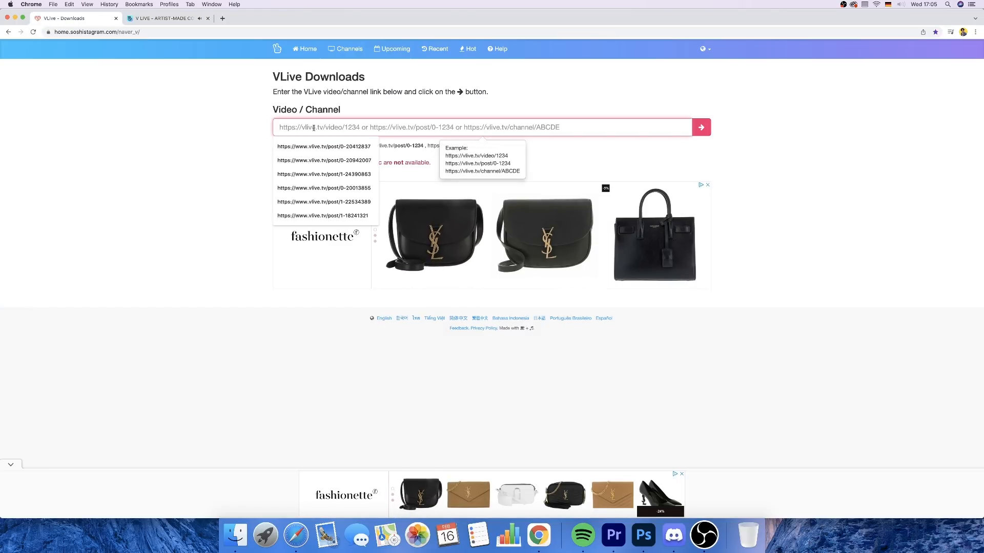
pyautogui.press('super+v')
pyautogui.press('Return')
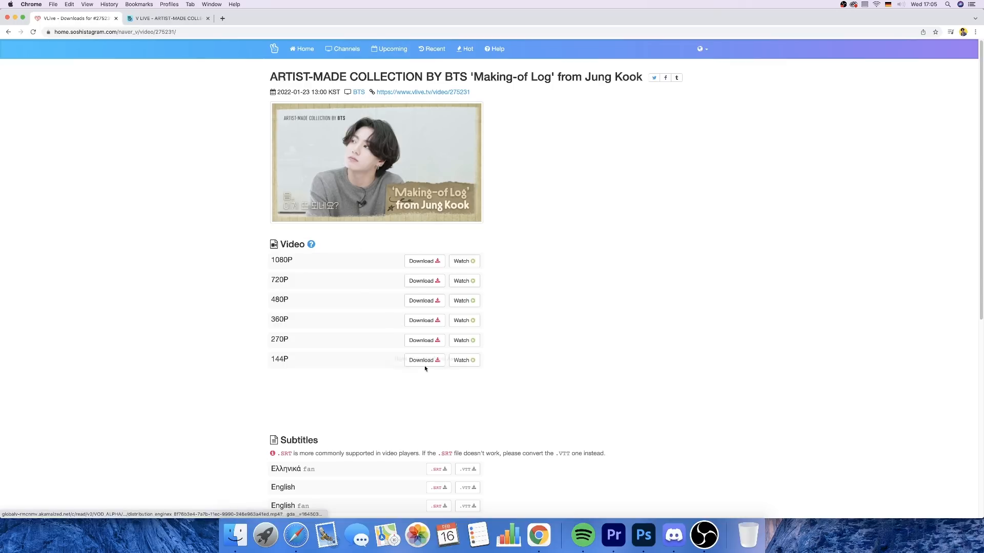
# Step: Bring up the save dialog for the 1080P video download and cancel it
pyautogui.rightClick(430, 266)
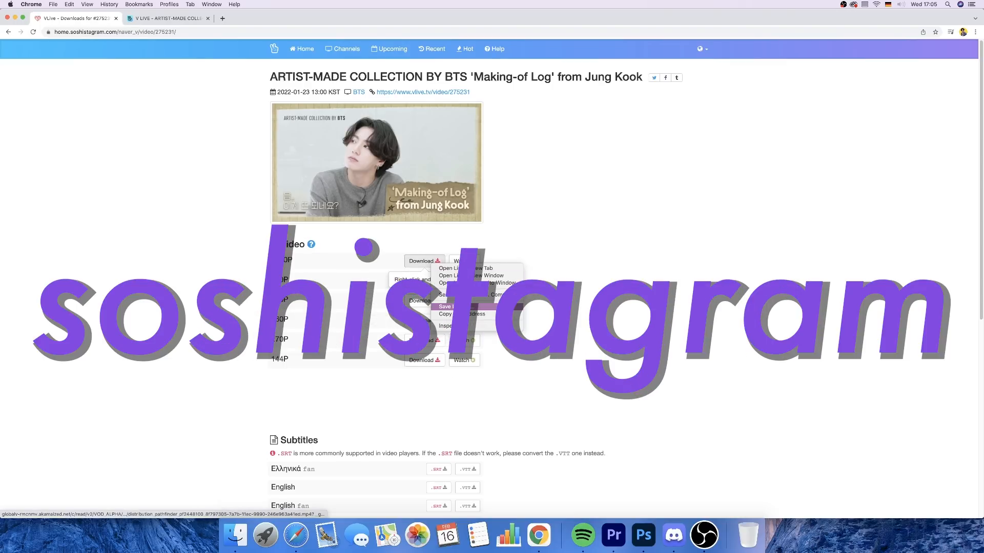
pyautogui.click(456, 306)
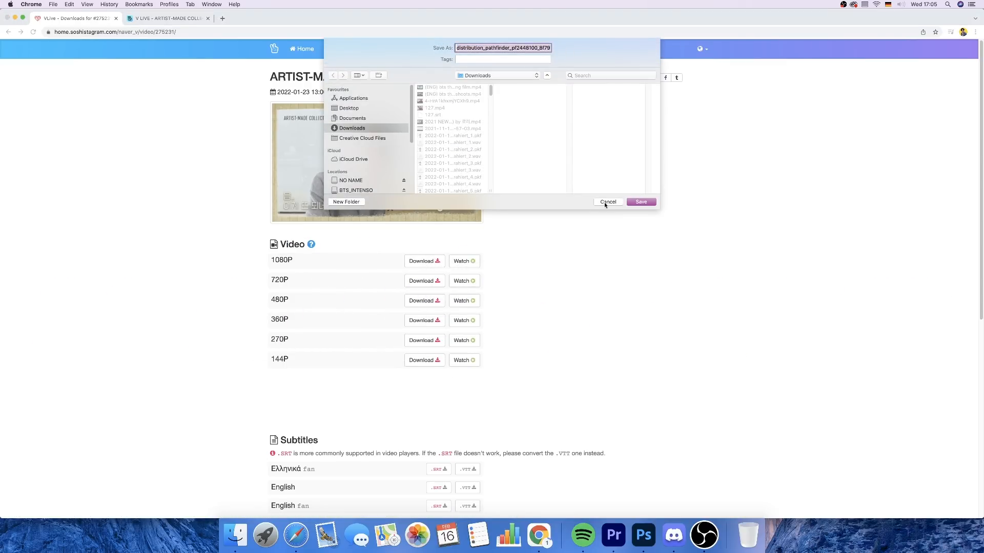
pyautogui.click(607, 202)
# Step: Bring up the save dialog for the official English .SRT subtitle file and cancel it
pyautogui.scroll(-3, 650, 433)
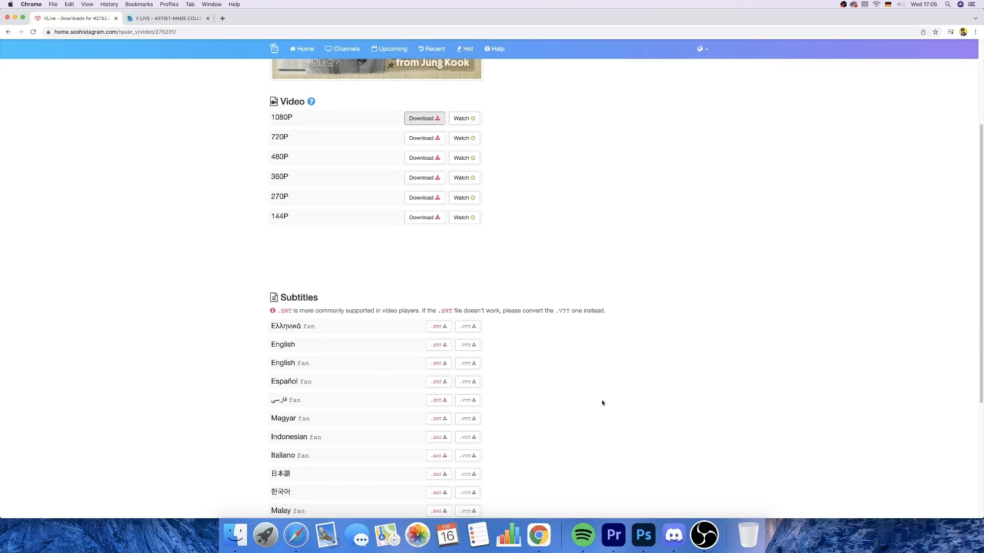
pyautogui.rightClick(442, 346)
pyautogui.click(474, 385)
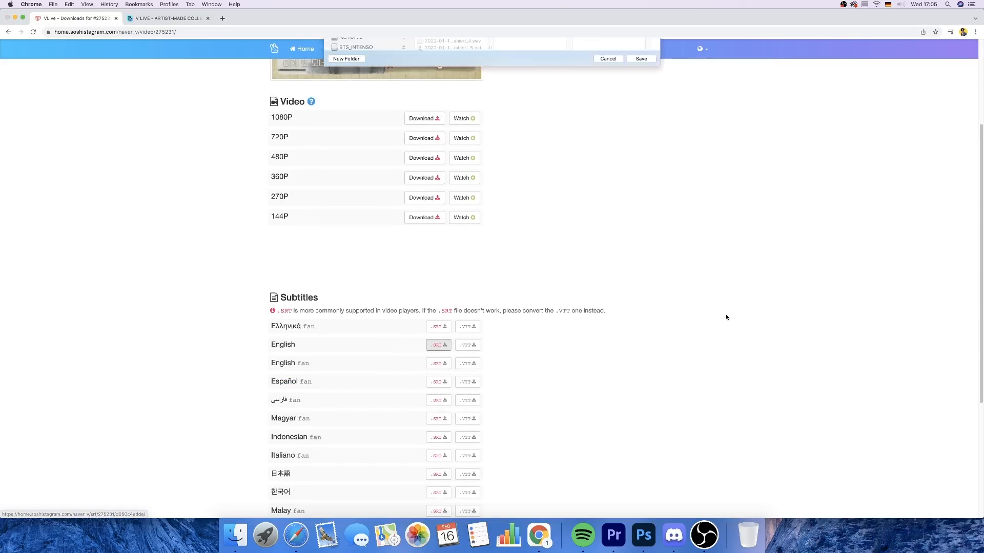
pyautogui.click(609, 202)
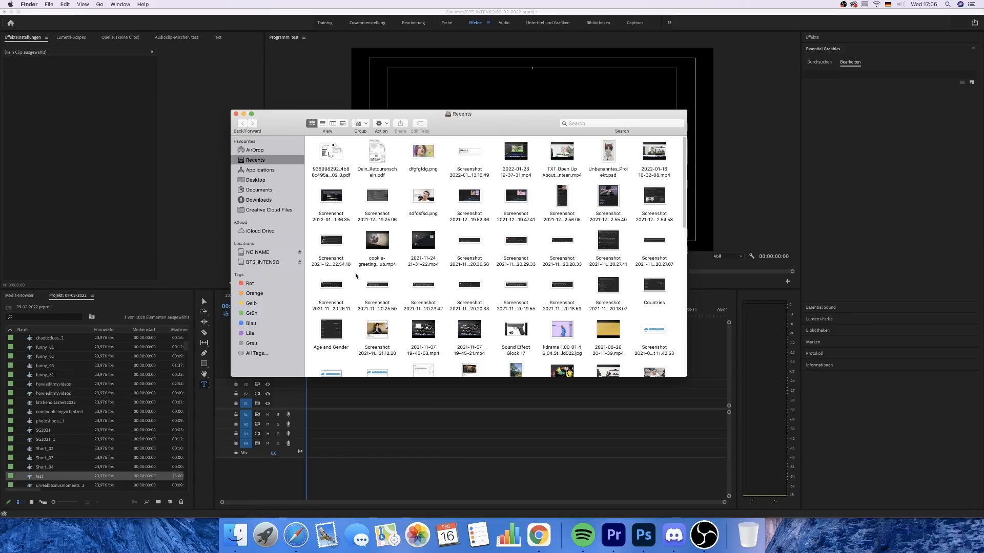
# Step: In Finder, browse to the RUN_Episodes folder inside BTS_Intenso on the BTS_INTENSO drive
pyautogui.click(262, 262)
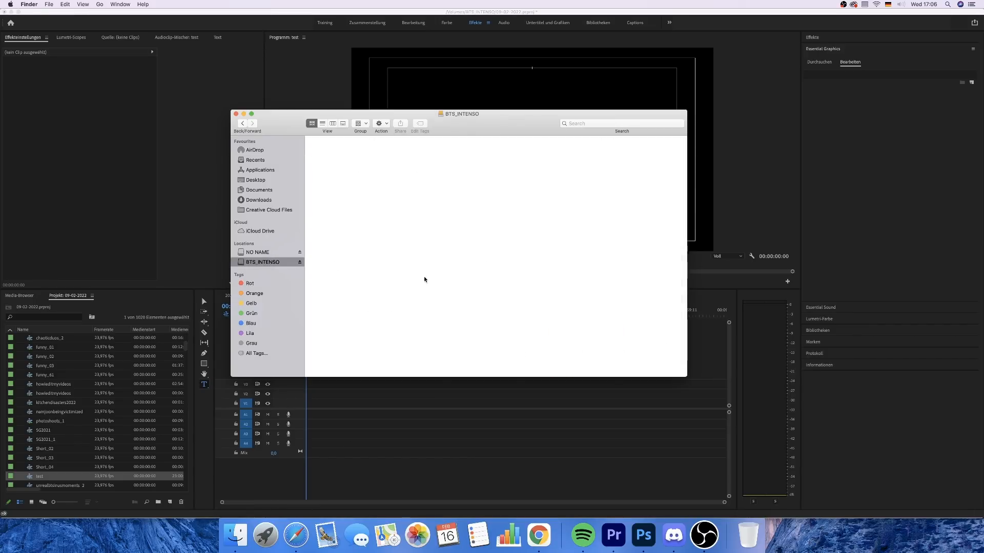
pyautogui.scroll(-5, 512, 313)
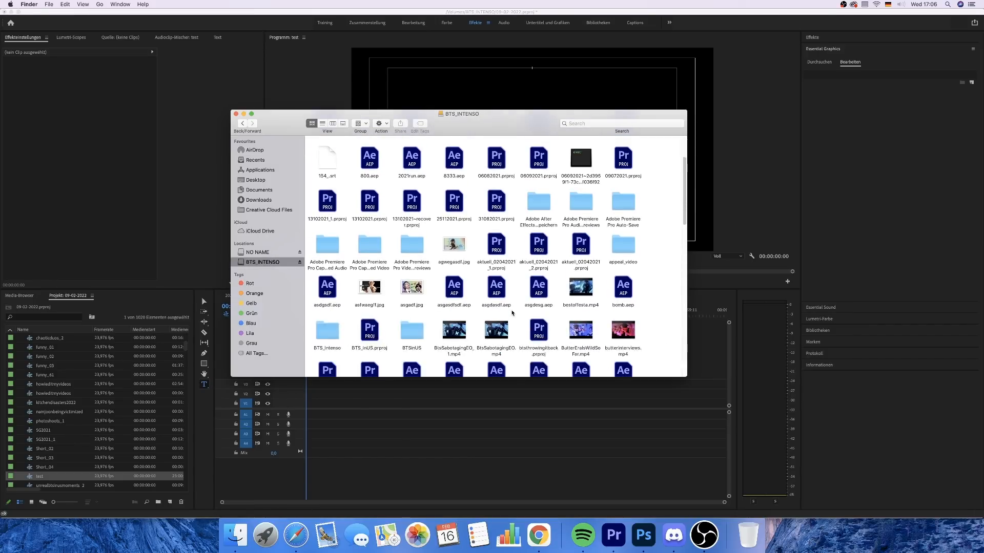
pyautogui.doubleClick(325, 261)
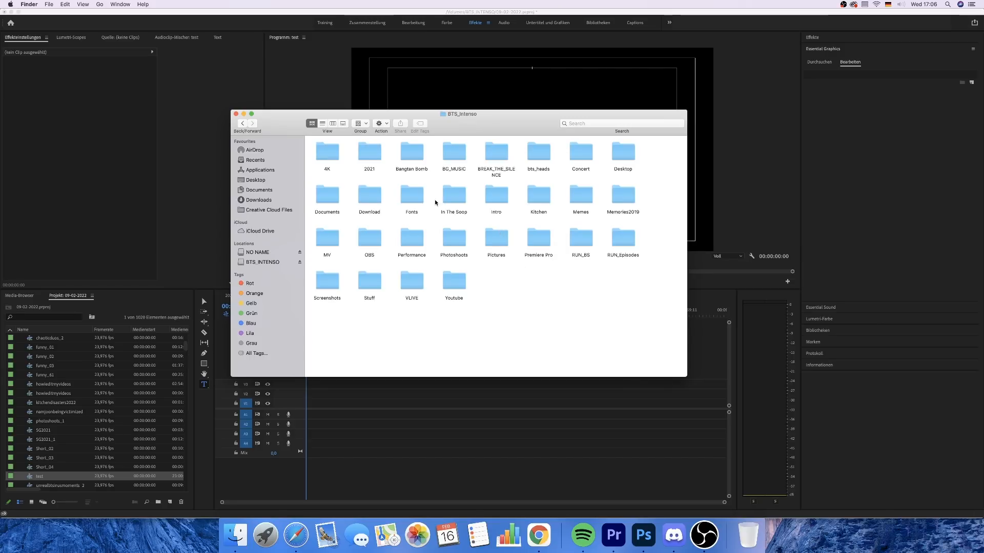
pyautogui.doubleClick(613, 239)
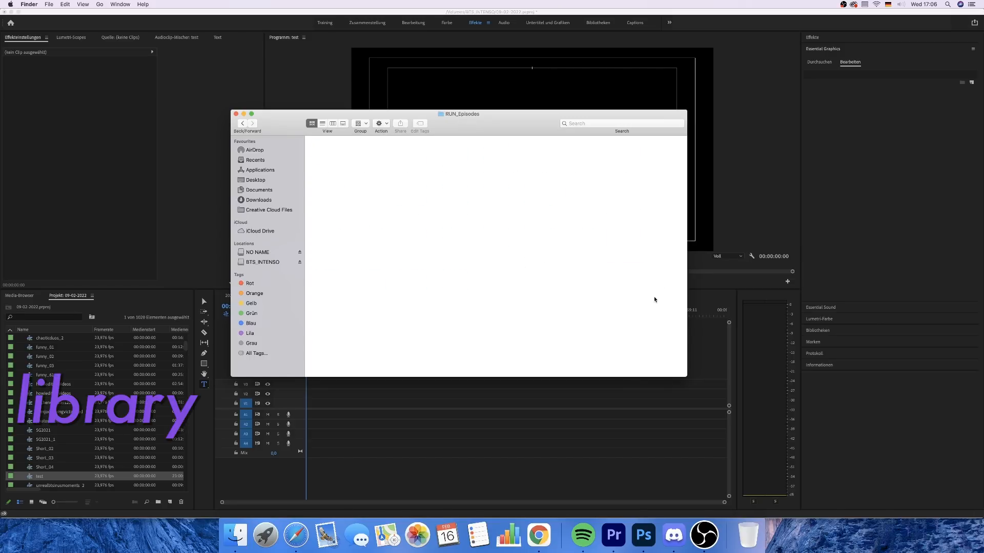
# Step: Move the Finder window clear of the Premiere Pro timeline and add 82.mp4 at the sequence start, keeping the existing sequence settings
pyautogui.moveTo(500, 123); pyautogui.dragTo(590, 24)
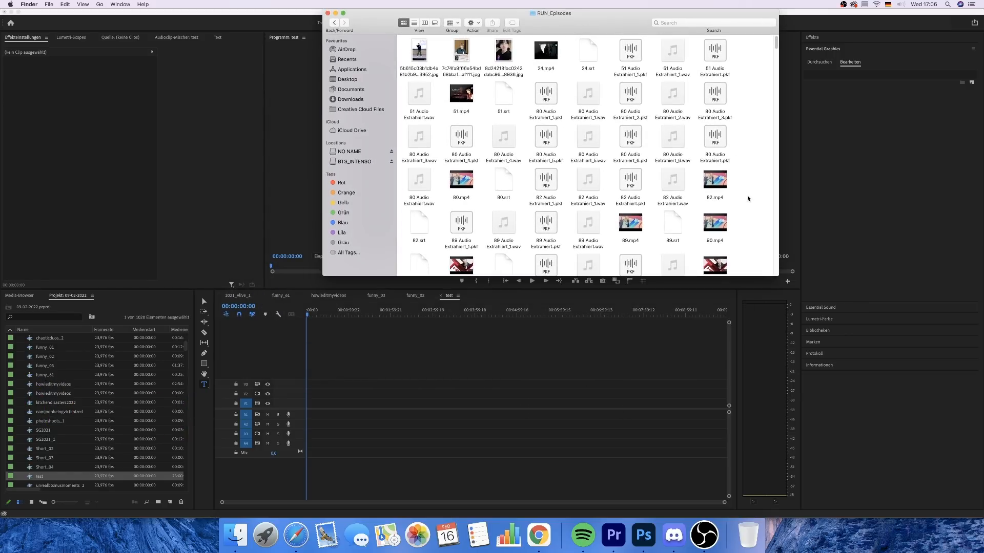
pyautogui.scroll(-1, 746, 220)
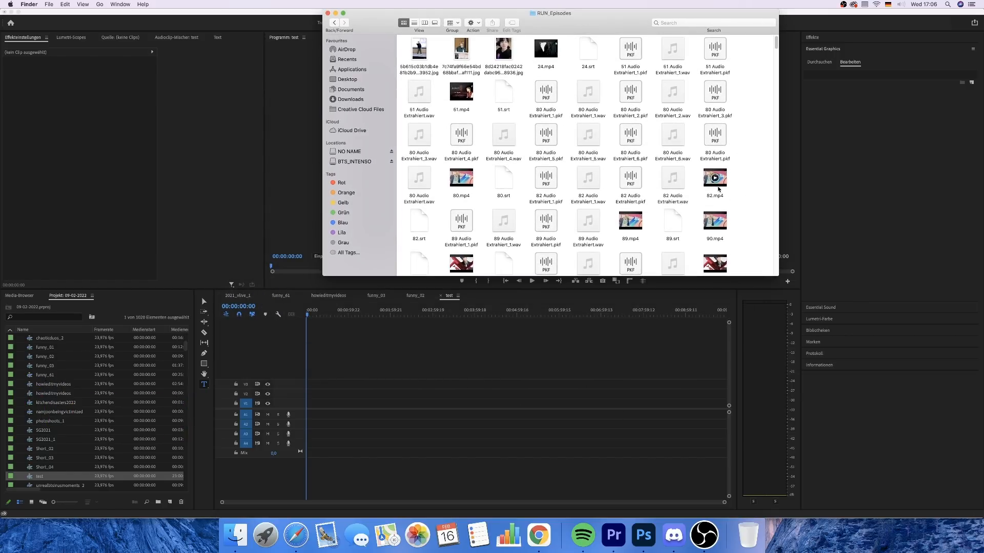
pyautogui.moveTo(718, 189); pyautogui.dragTo(432, 365)
pyautogui.moveTo(334, 414); pyautogui.dragTo(308, 411)
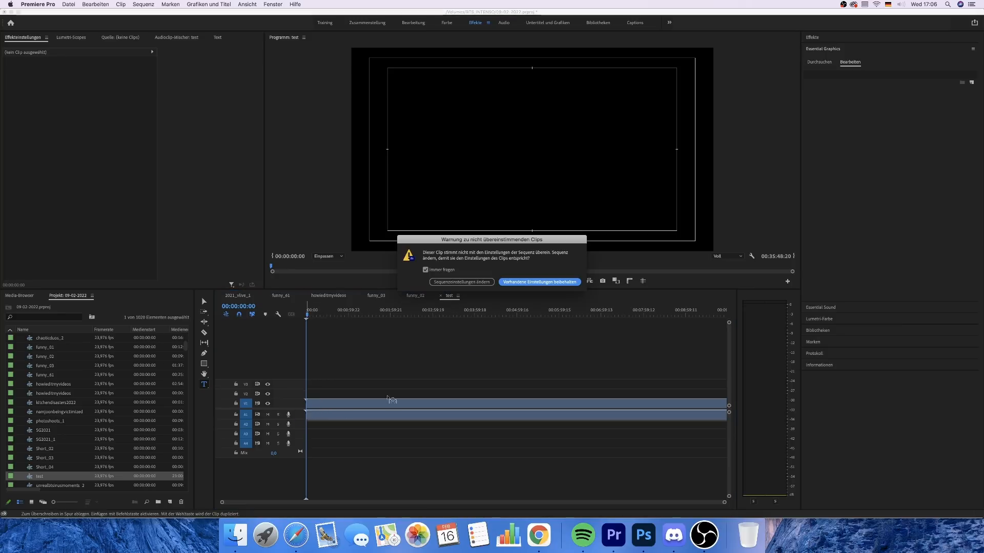
pyautogui.click(521, 284)
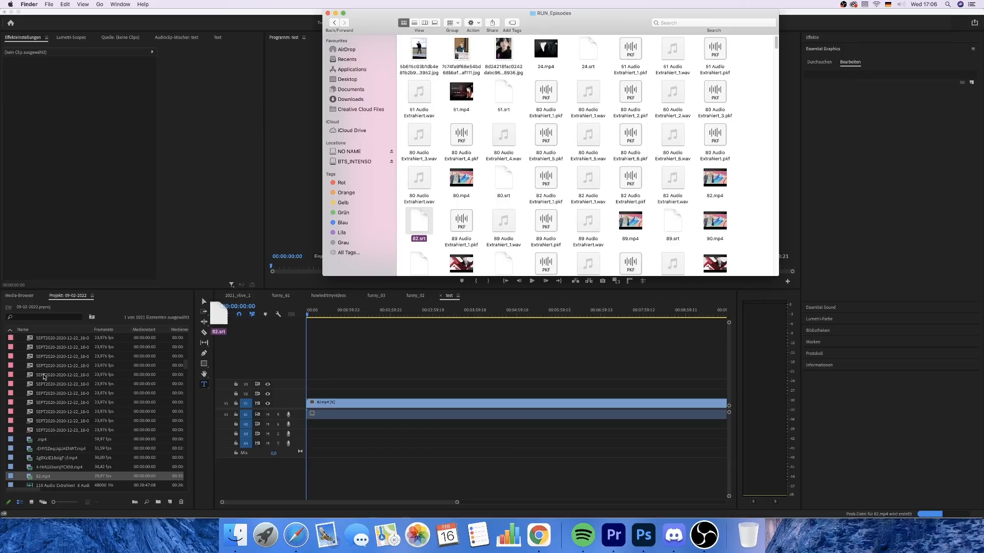
# Step: Import 82.srt into the project and add it to the sequence as a new subtitle track with the default settings
pyautogui.moveTo(219, 315); pyautogui.dragTo(83, 369)
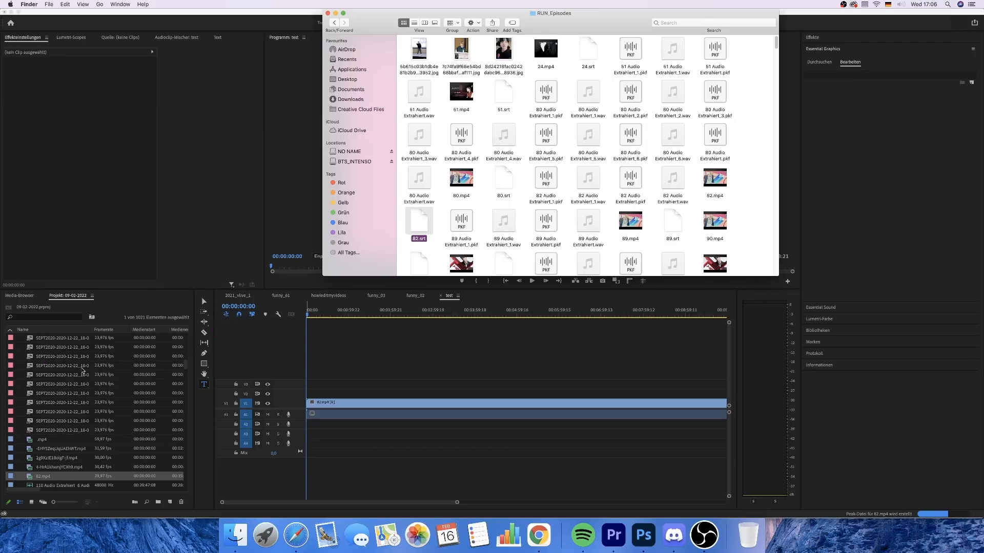
pyautogui.moveTo(43, 349); pyautogui.dragTo(456, 330)
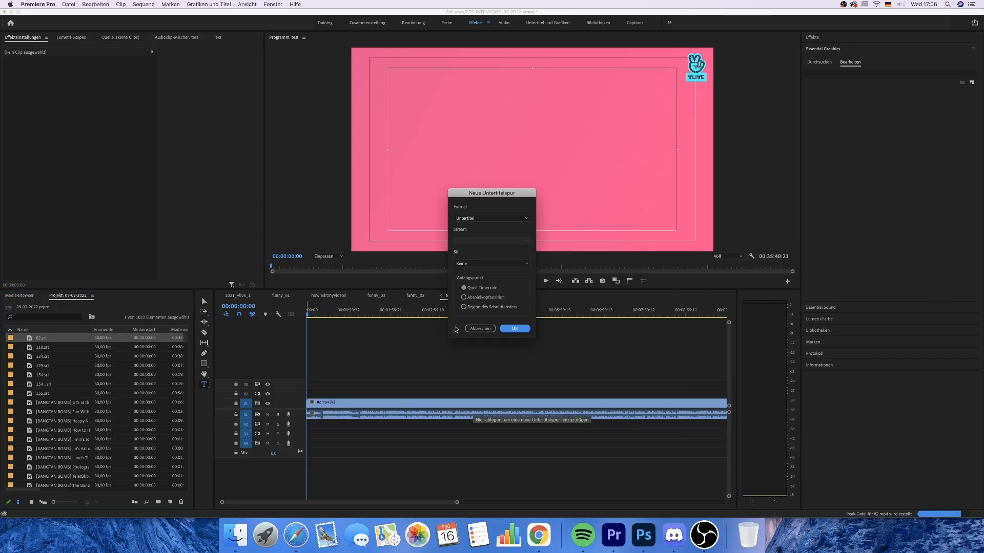
pyautogui.press('Return')
# Step: Play the sequence from about 34 seconds in to check the subtitles against the video
pyautogui.moveTo(308, 316); pyautogui.dragTo(330, 319)
pyautogui.press('space')
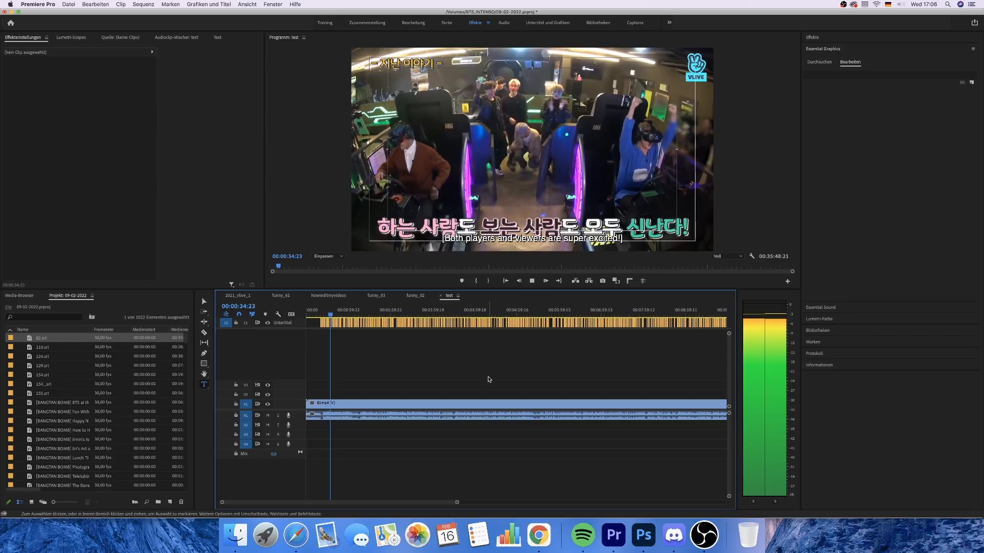
pyautogui.press('space')
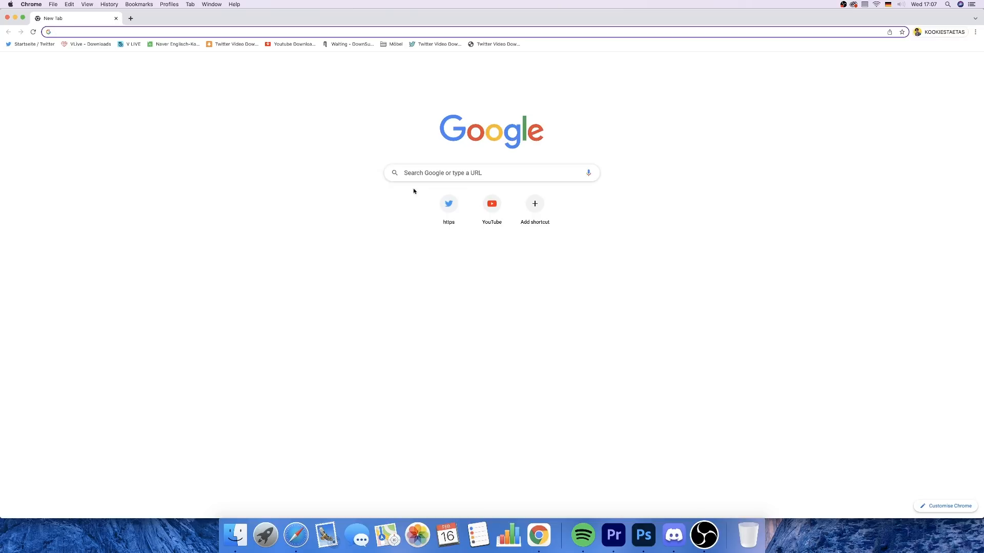
# Step: In Chrome, open the Twitter bookmarks and copy the link of the ARMY MEMBERSHIP | 8th ARMYZIP video tweet
pyautogui.click(447, 204)
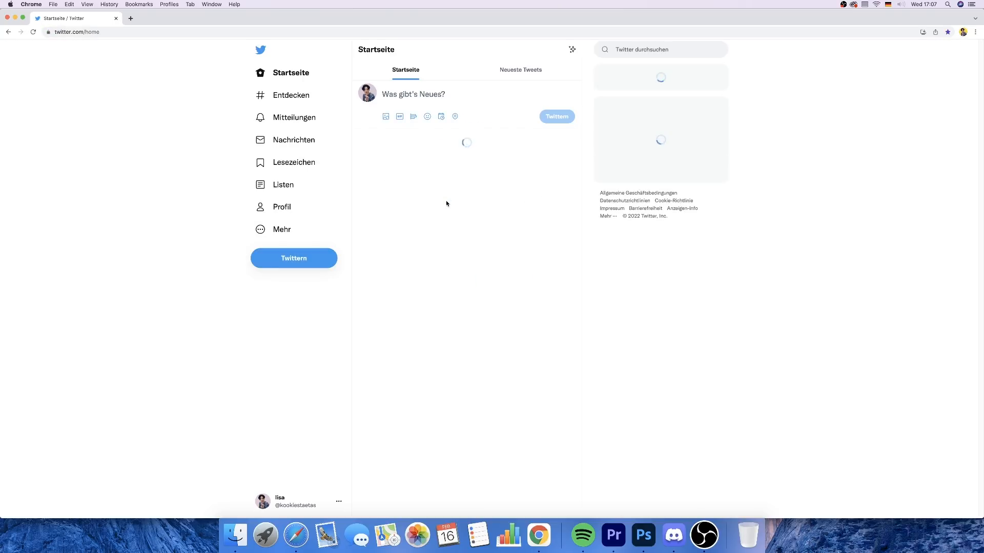
pyautogui.click(297, 161)
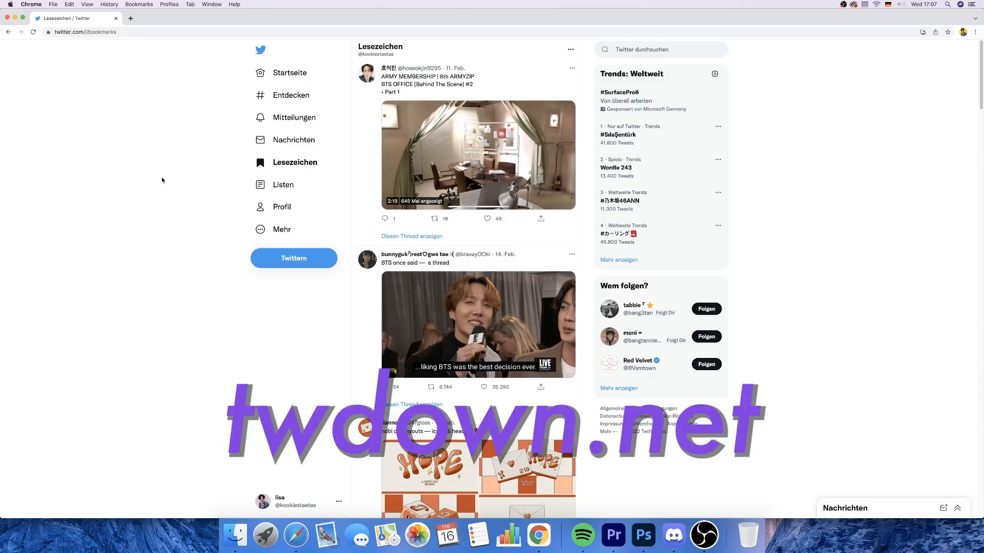
pyautogui.click(541, 218)
pyautogui.click(511, 264)
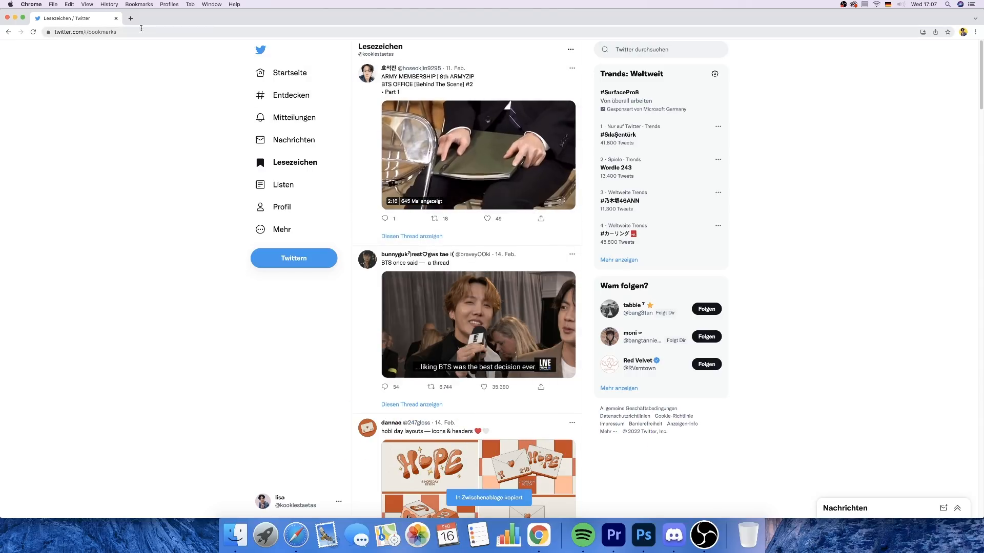
# Step: Open the TWDOWN.net Twitter video downloader in a new tab and submit the copied tweet link
pyautogui.press('super+t')
pyautogui.click(441, 44)
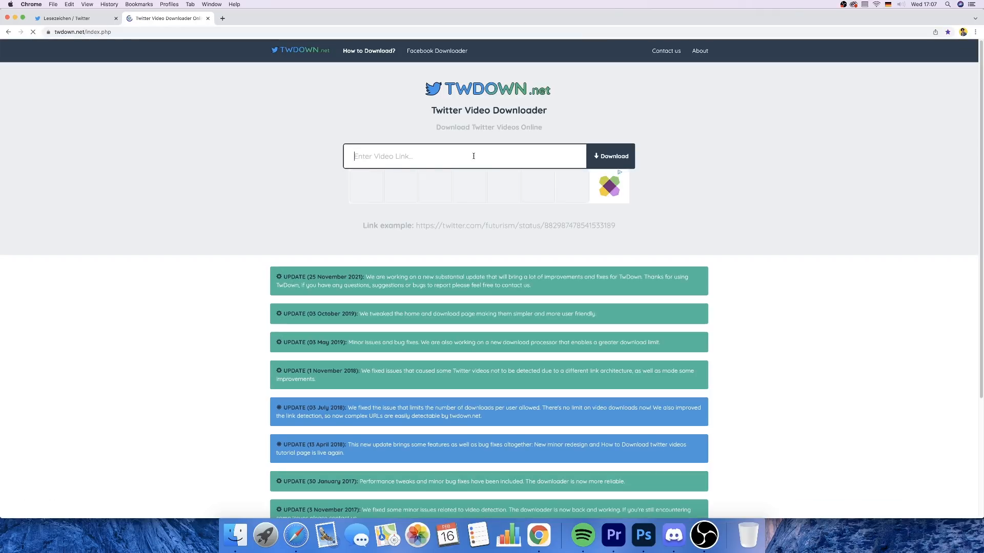
pyautogui.press('super+v')
pyautogui.click(611, 157)
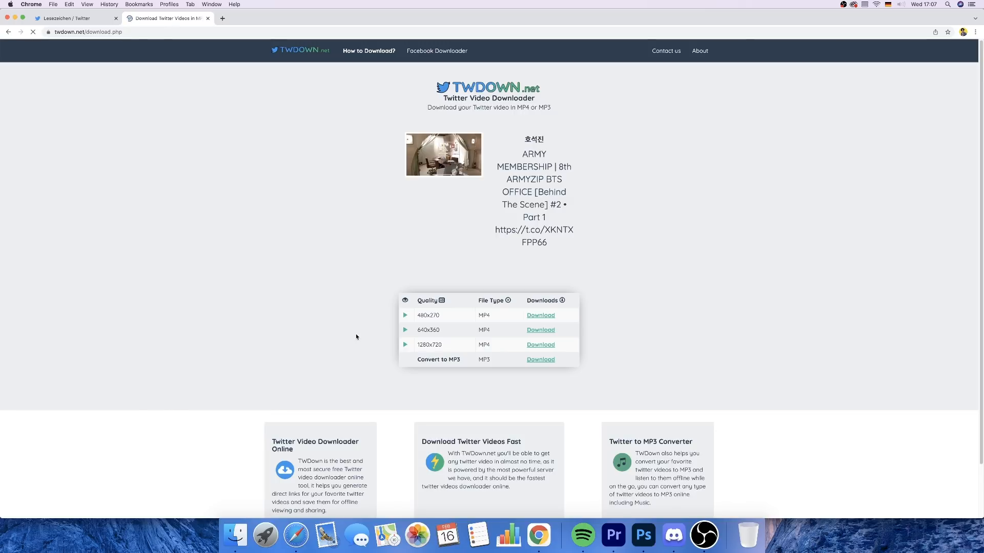
# Step: Open the 1280x720 MP4 download link in a new tab and bring up the video player's additional options
pyautogui.rightClick(536, 347)
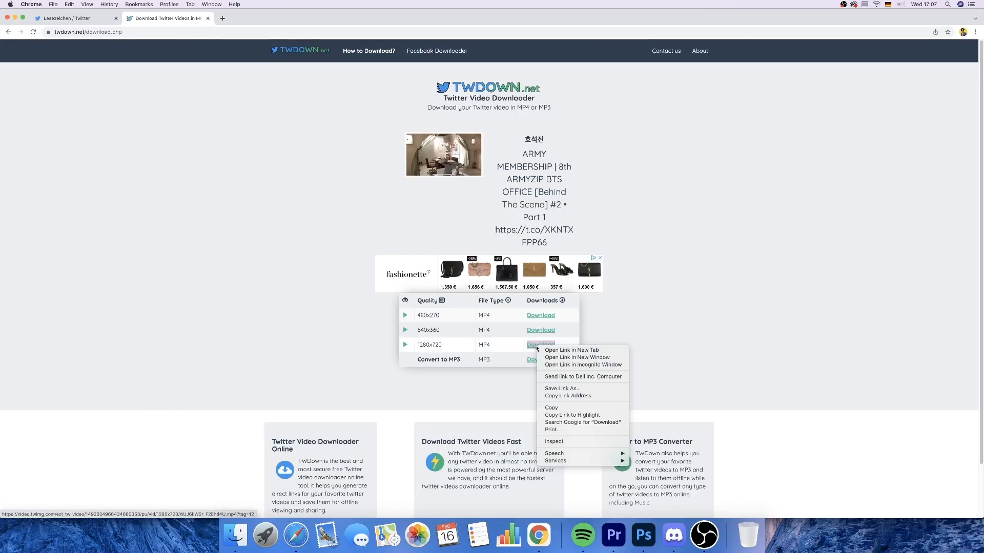
pyautogui.click(569, 350)
pyautogui.click(258, 20)
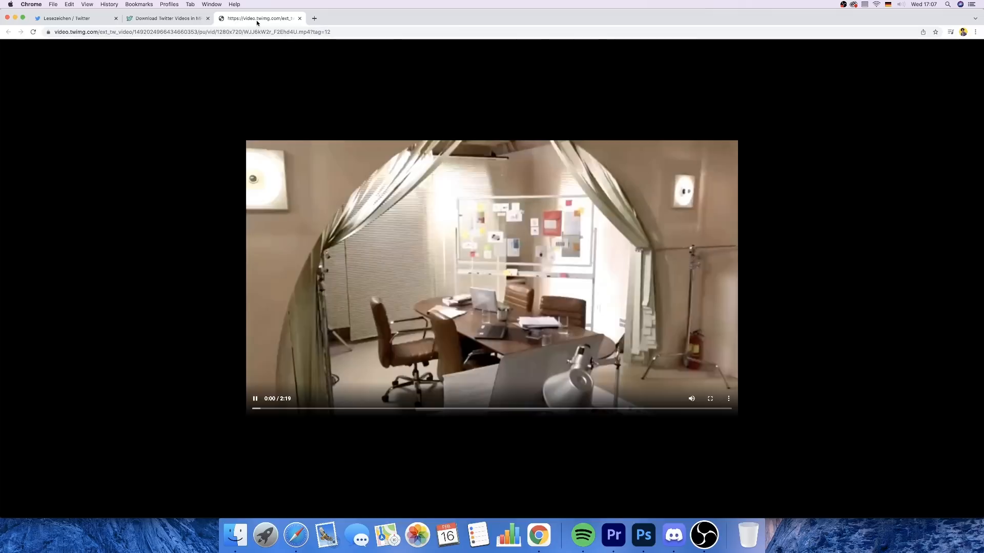
pyautogui.click(729, 399)
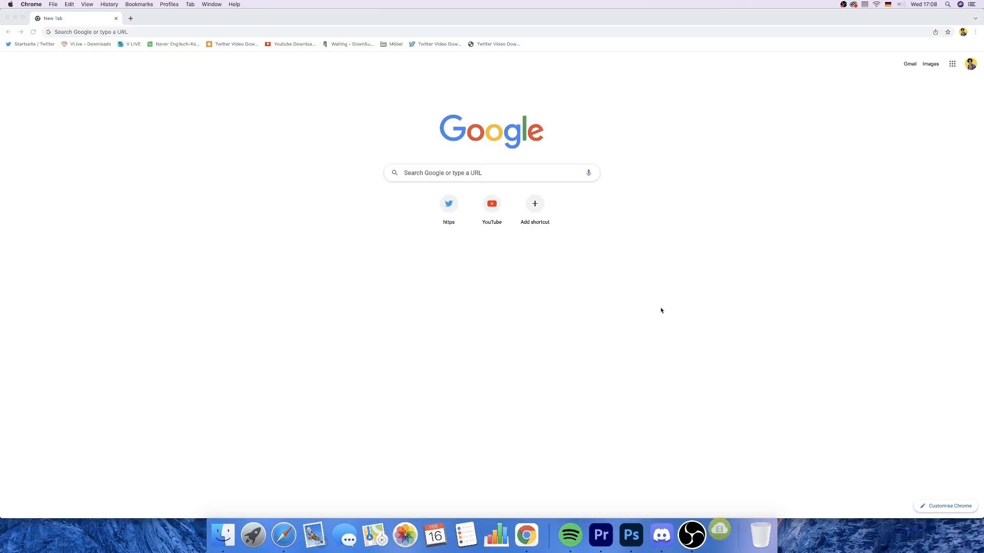
# Step: Copy the URL of BANGTANTV's YouTube video [BANGTAN BOMB] Playing Beach Volleyball and switch to 4K Video Downloader
pyautogui.click(504, 209)
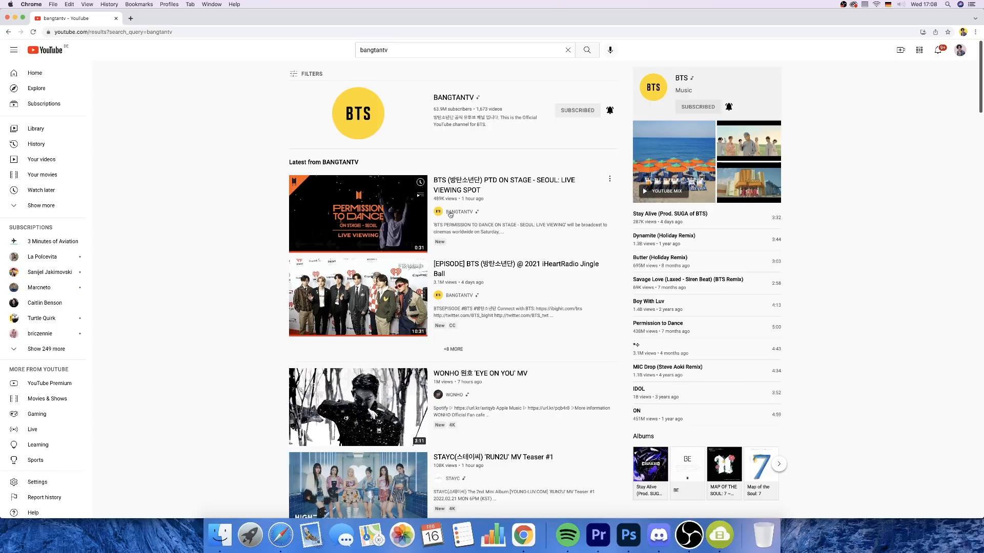
pyautogui.click(459, 105)
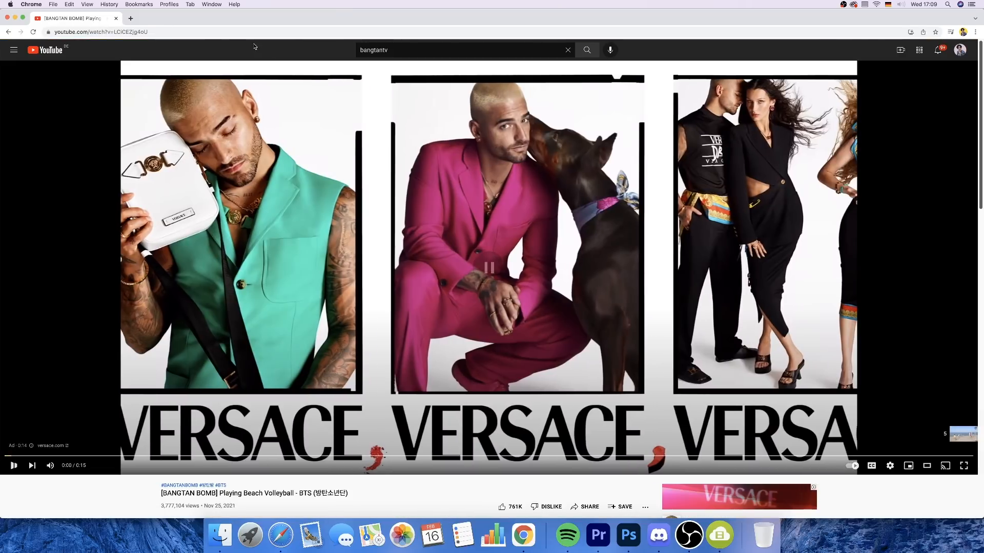
pyautogui.click(214, 31)
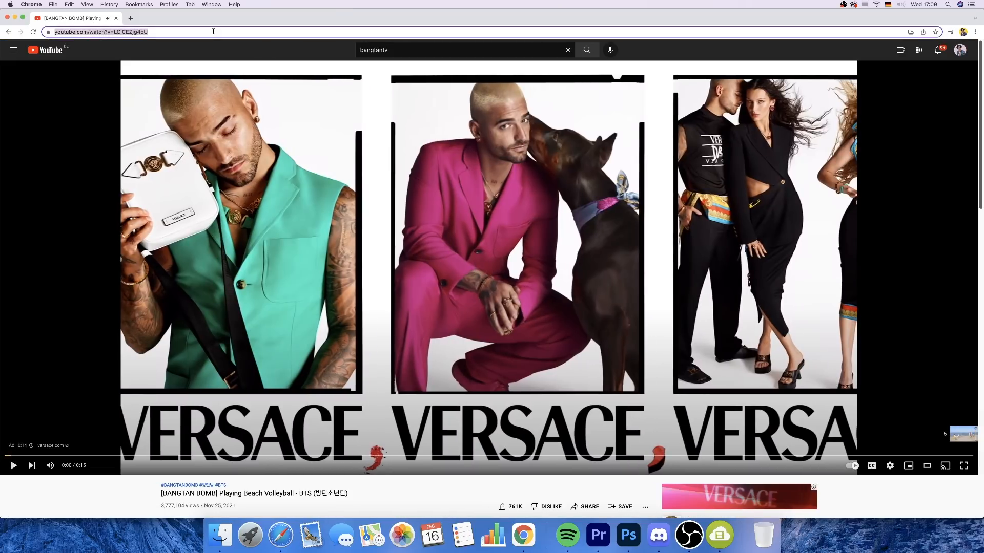
pyautogui.press('super+Tab')
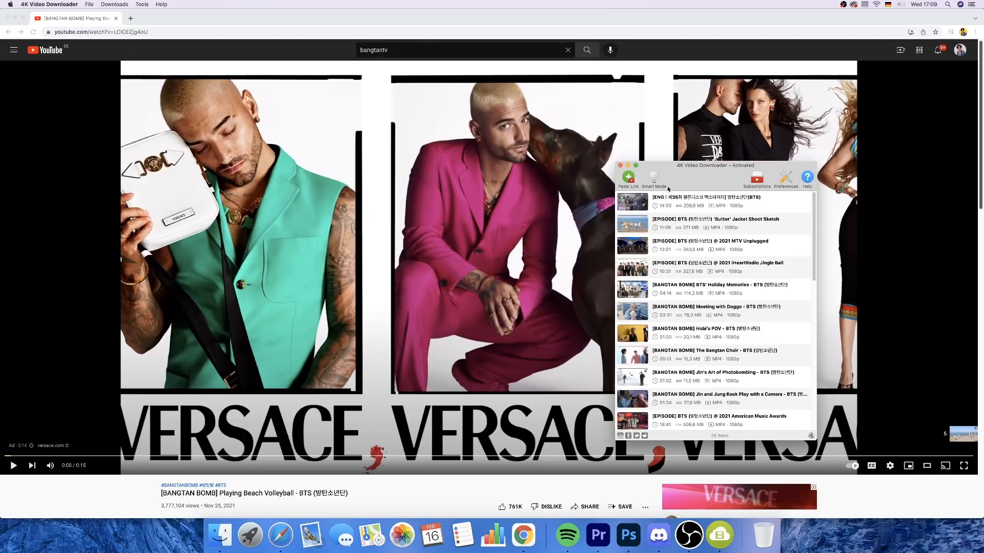
# Step: Paste the copied YouTube link, download the video as 1080p MP4 with English subtitles, and close the downloader window
pyautogui.click(628, 178)
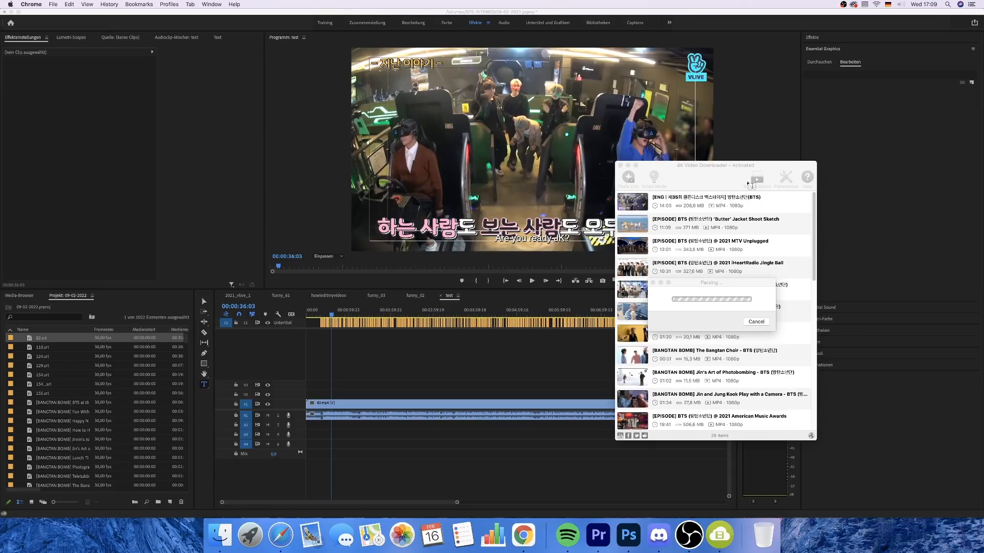
pyautogui.moveTo(732, 167); pyautogui.dragTo(644, 167)
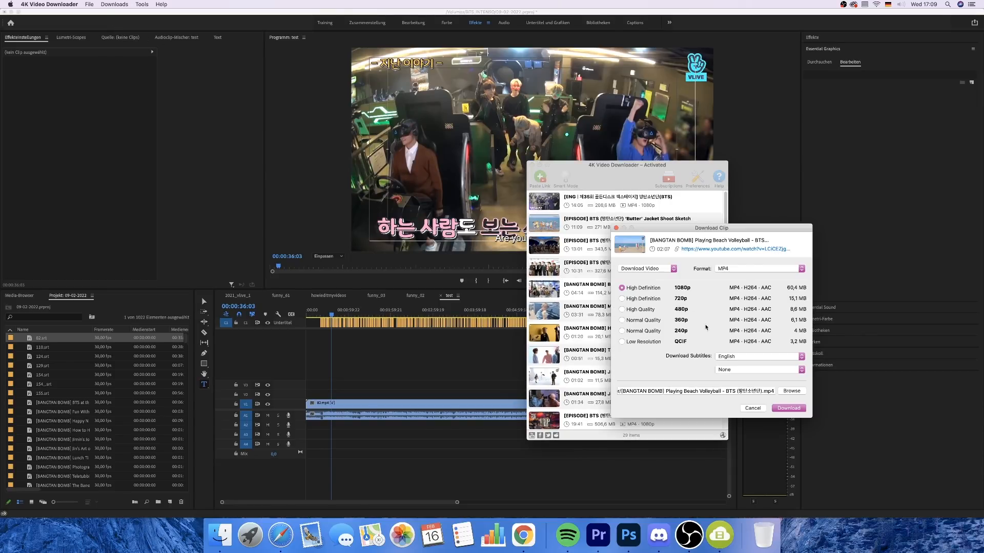
pyautogui.click(747, 357)
pyautogui.click(755, 360)
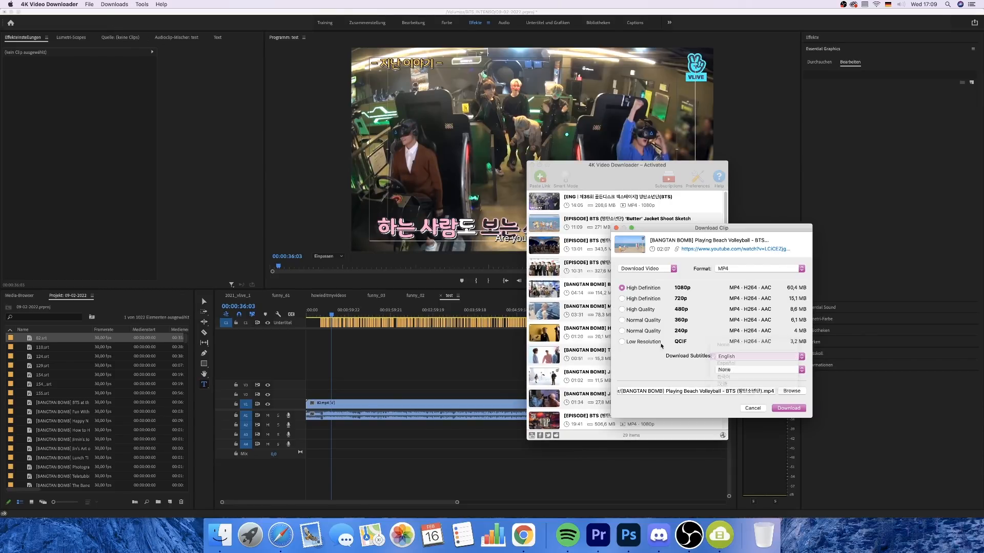
pyautogui.click(788, 409)
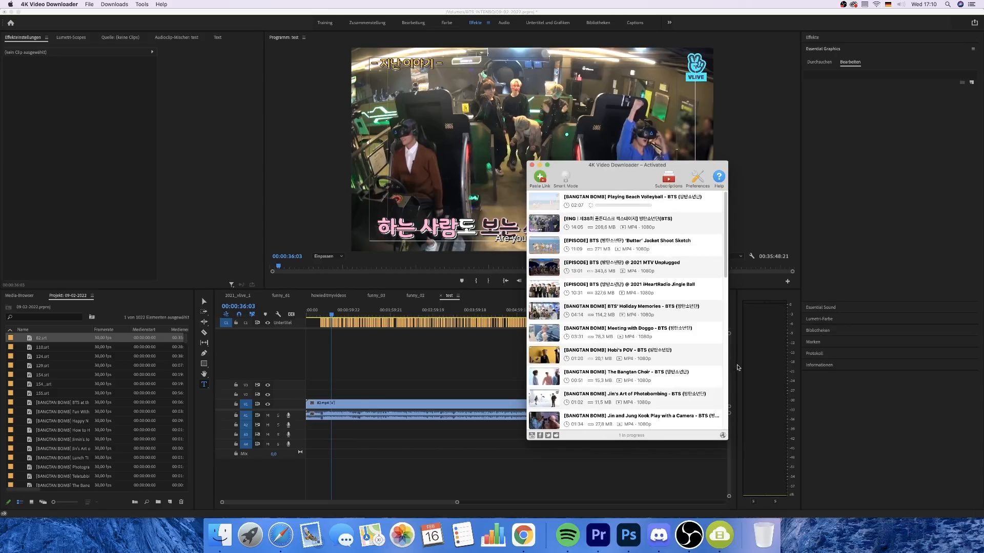
pyautogui.click(531, 165)
# Step: Switch to OBS and move its window over the middle of the Premiere Pro workspace
pyautogui.click(704, 534)
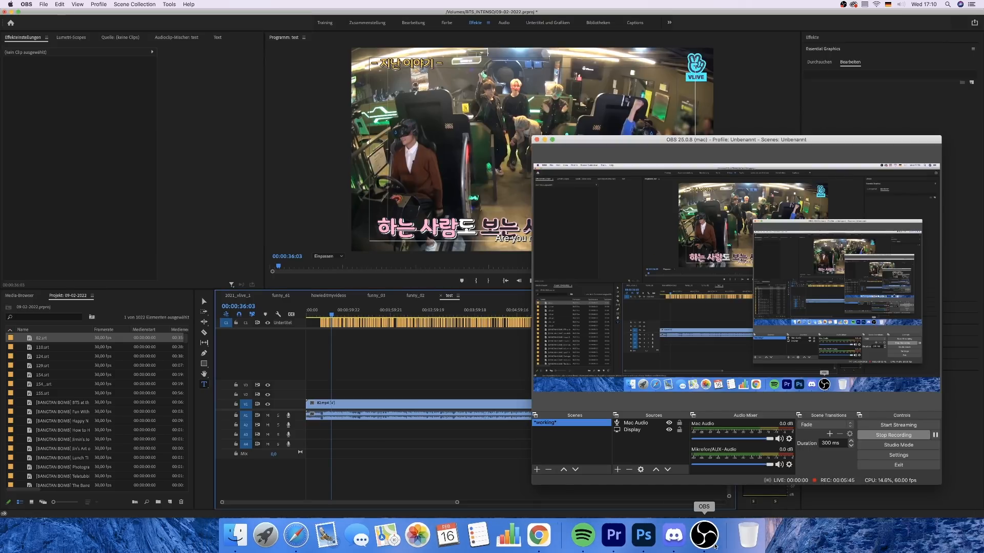
pyautogui.moveTo(716, 143); pyautogui.dragTo(460, 87)
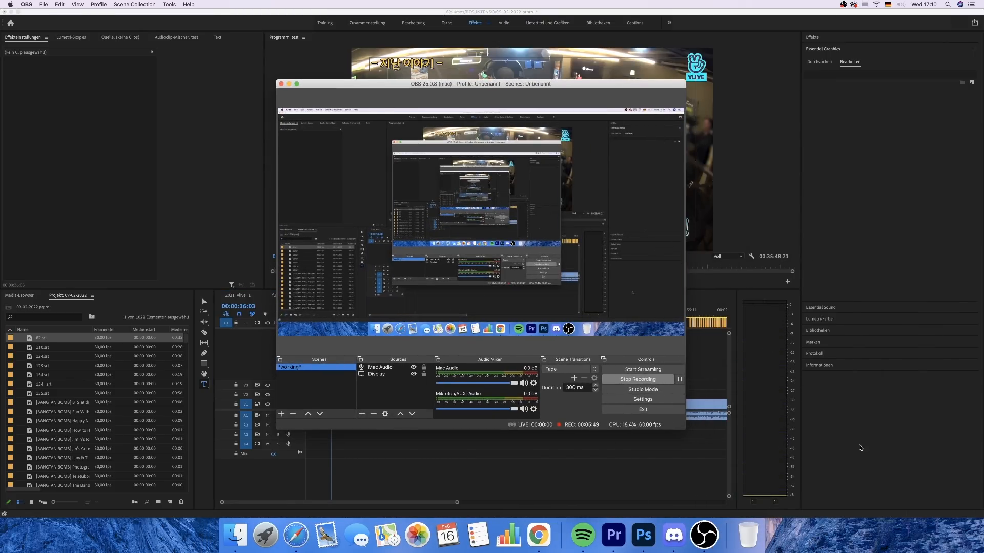
pyautogui.moveTo(504, 86); pyautogui.dragTo(534, 96)
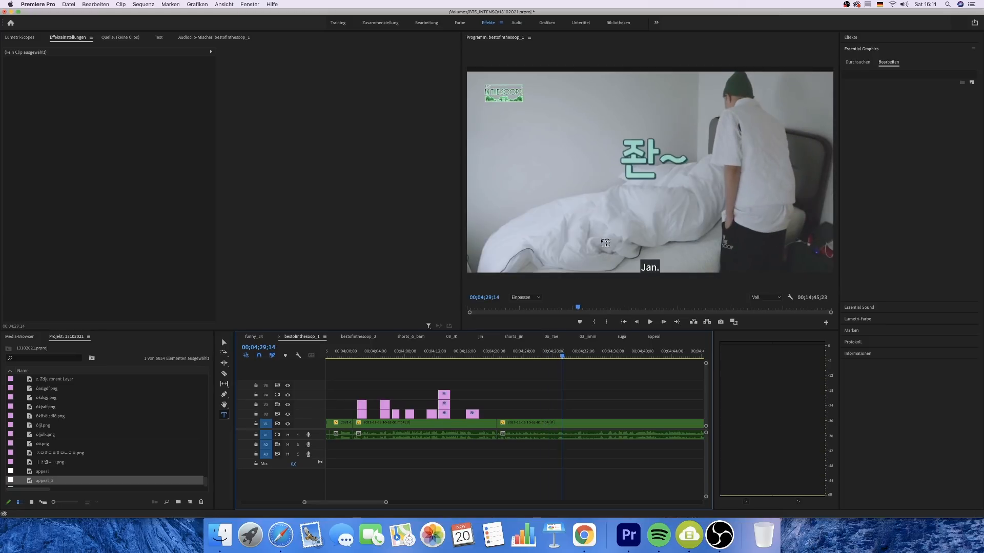
# Step: Add the text JAN beside the large Korean caption, apply the hobi_class text style and shorten its clip on the timeline
pyautogui.click(585, 174)
pyautogui.write('JAN')
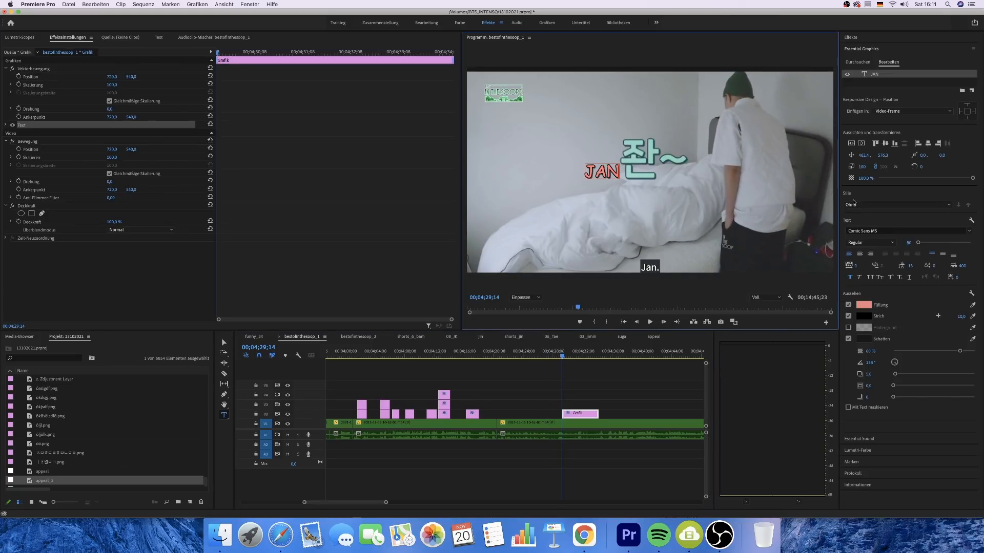
pyautogui.click(853, 203)
pyautogui.click(863, 291)
pyautogui.click(852, 205)
pyautogui.click(862, 257)
pyautogui.moveTo(598, 413); pyautogui.dragTo(570, 413)
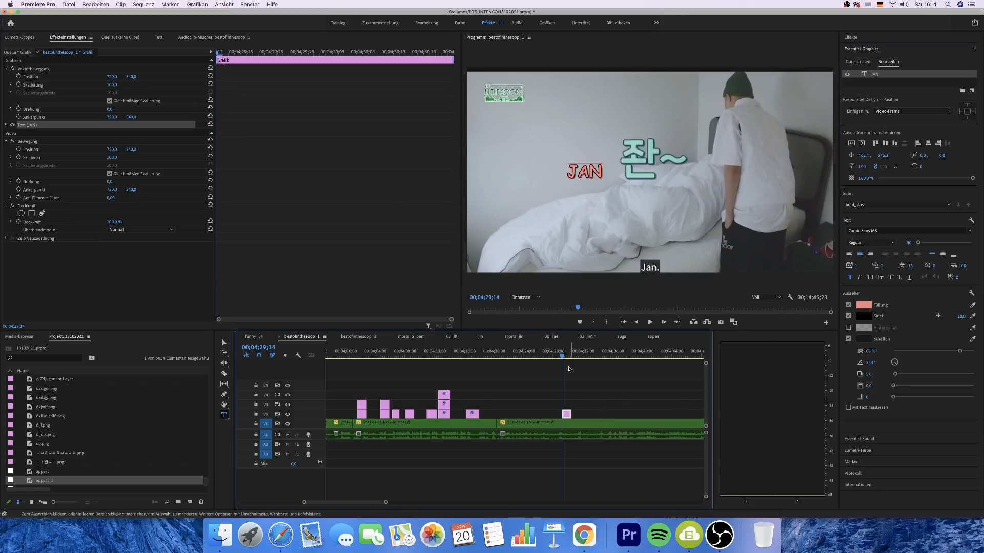
# Step: At the next subtitle, add the text "no j-hope" above the lying man, apply a saved text style and shorten its clip
pyautogui.press('space')
pyautogui.click(592, 227)
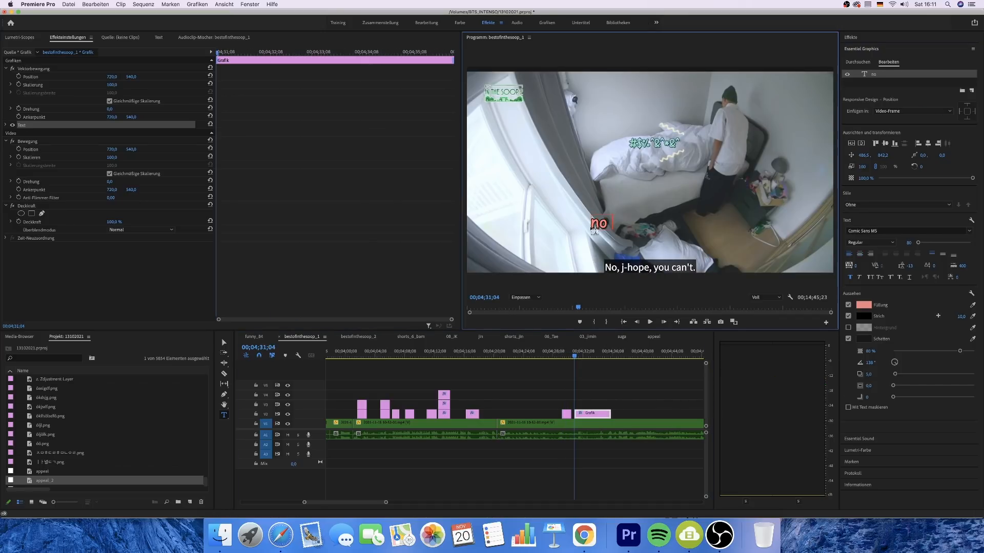
pyautogui.write('no j-hope')
pyautogui.click(865, 204)
pyautogui.click(871, 282)
pyautogui.moveTo(610, 414); pyautogui.dragTo(579, 413)
# Step: Add a second text "u can't" above "no j-hope" and apply a saved text style to it
pyautogui.click(554, 177)
pyautogui.write("u can't")
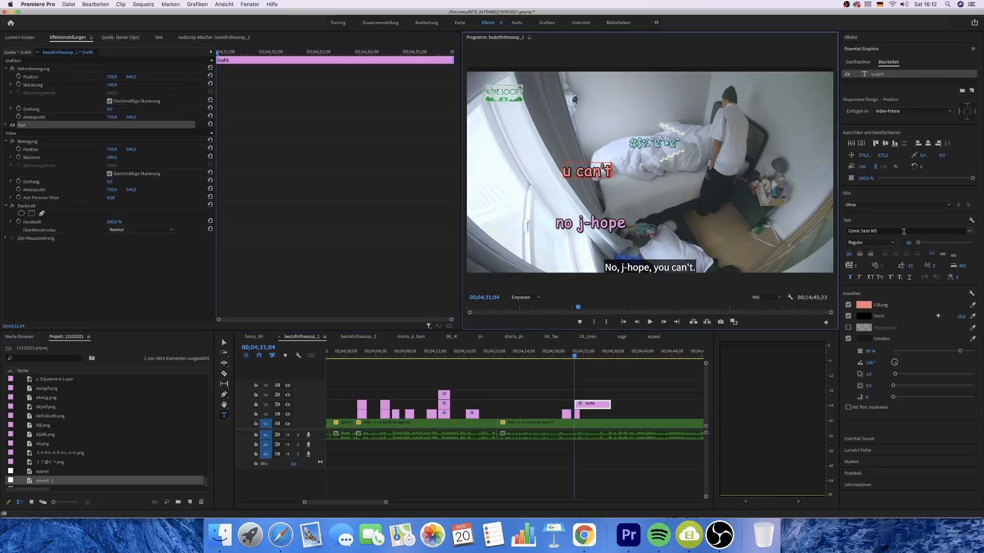
pyautogui.click(897, 204)
pyautogui.click(871, 282)
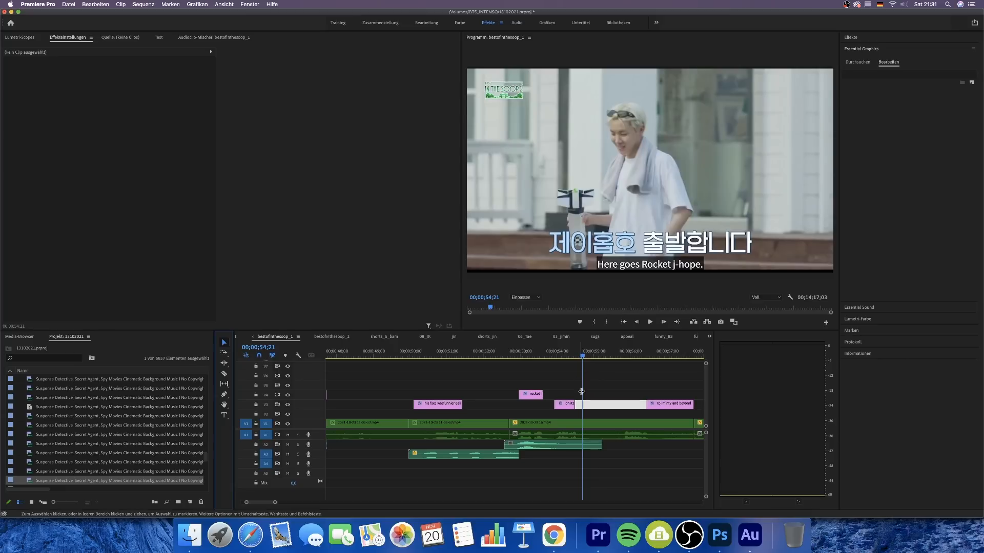
# Step: Open the audio of the clip 2021-10-29 16.mp4 in Adobe Audition and play it back
pyautogui.rightClick(607, 435)
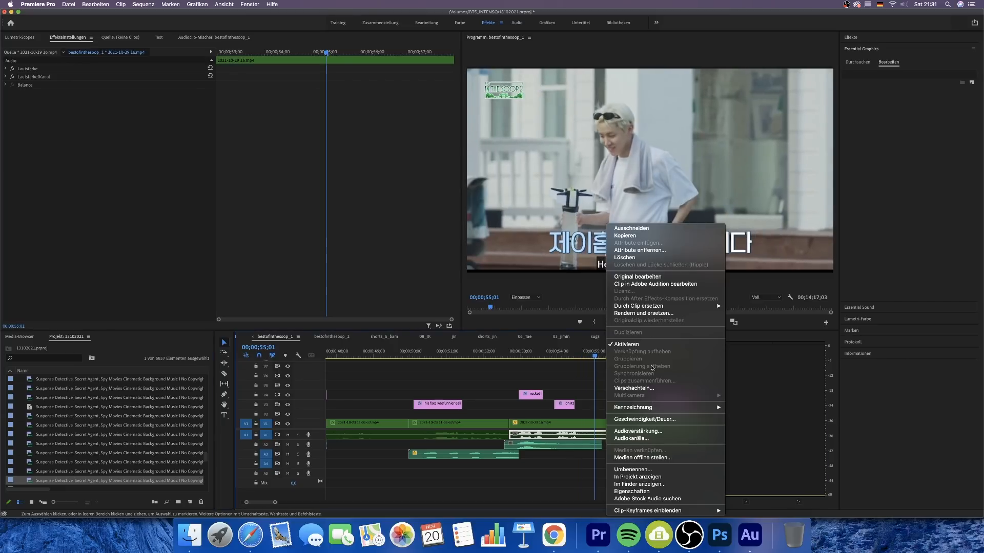
pyautogui.click(648, 285)
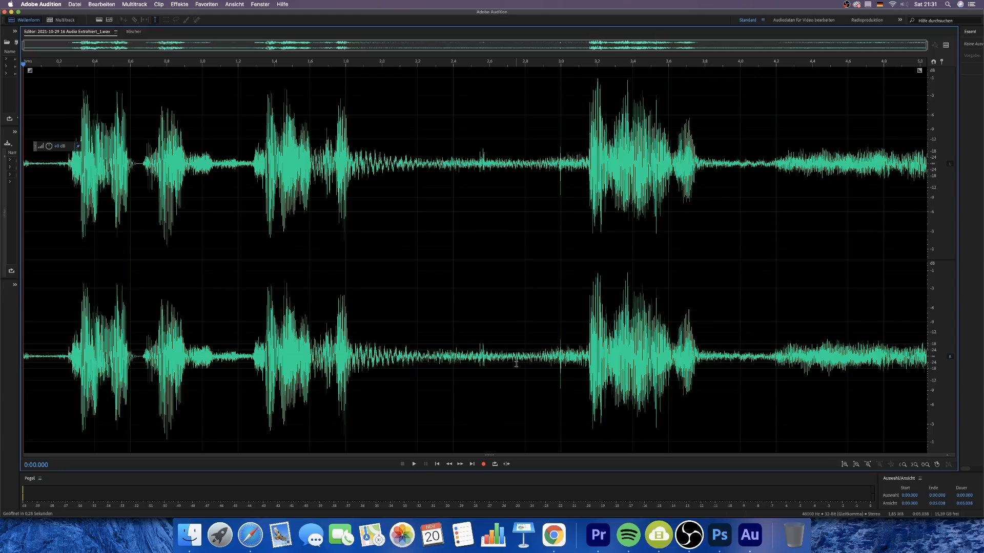
pyautogui.press('space')
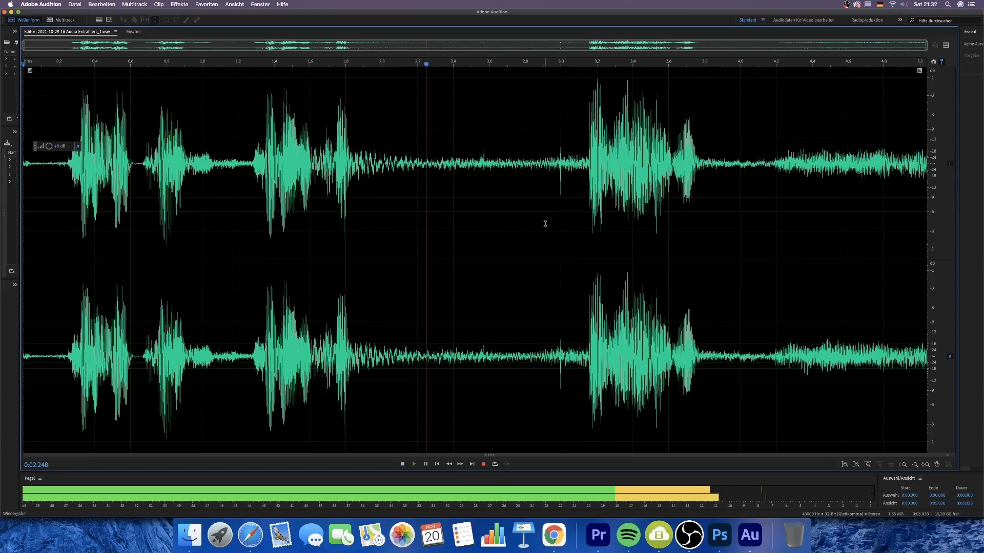
pyautogui.press('space')
# Step: Select the quiet stretch ending at about 3.15 s, listen to it and capture it as the noise print
pyautogui.moveTo(587, 165); pyautogui.dragTo(351, 208)
pyautogui.press('space')
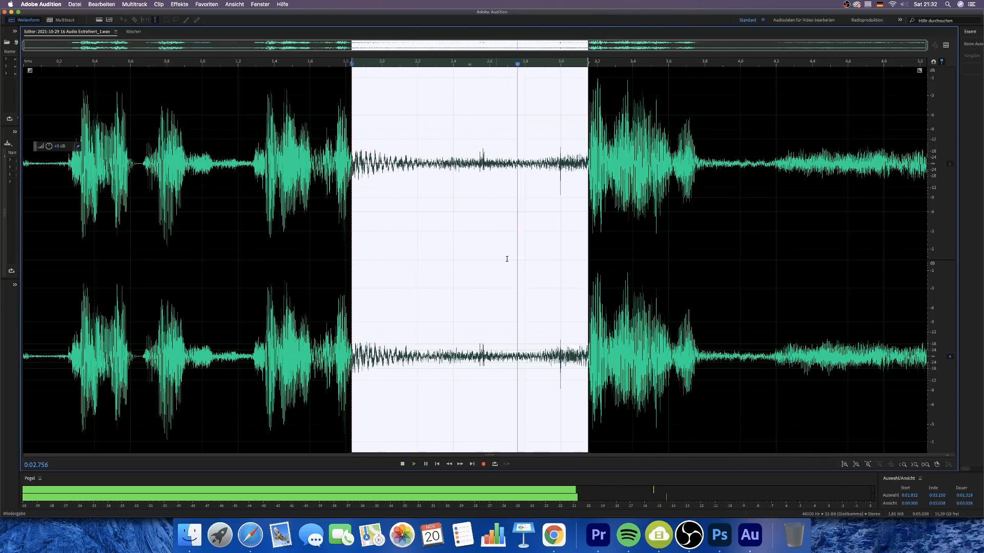
pyautogui.rightClick(518, 248)
pyautogui.click(583, 320)
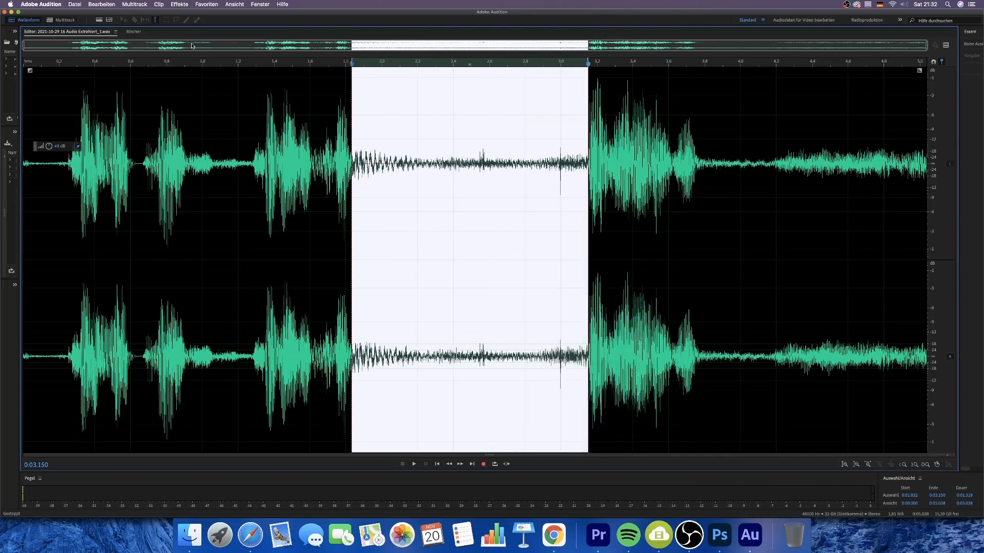
# Step: Apply the Noise Reduction process to the whole recording and play back the cleaned audio
pyautogui.click(179, 4)
pyautogui.moveTo(256, 129)
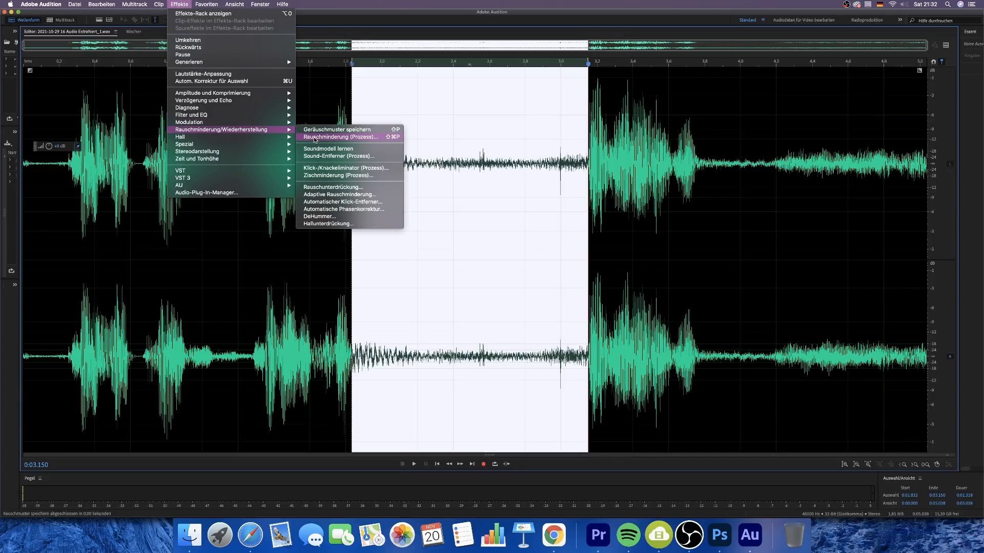
pyautogui.click(315, 137)
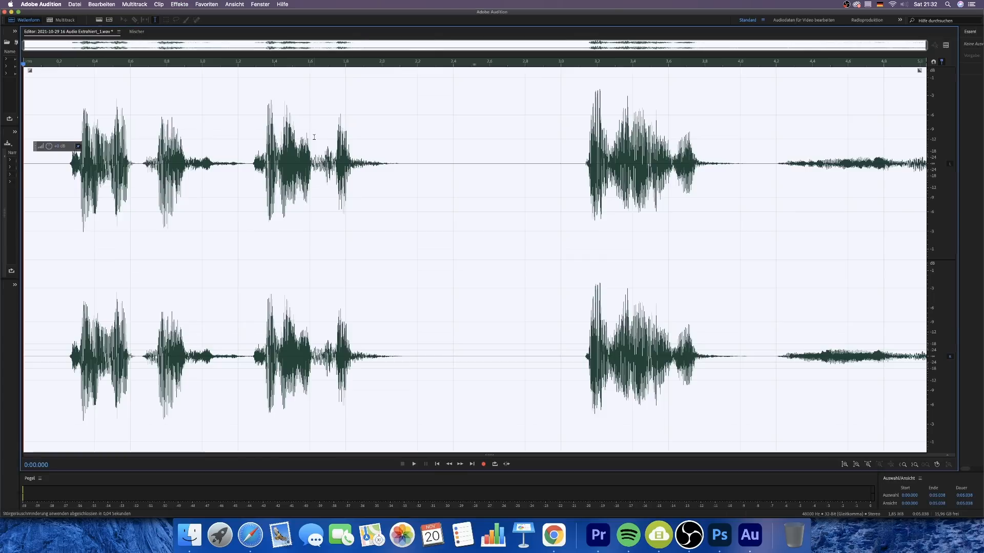
pyautogui.press('space')
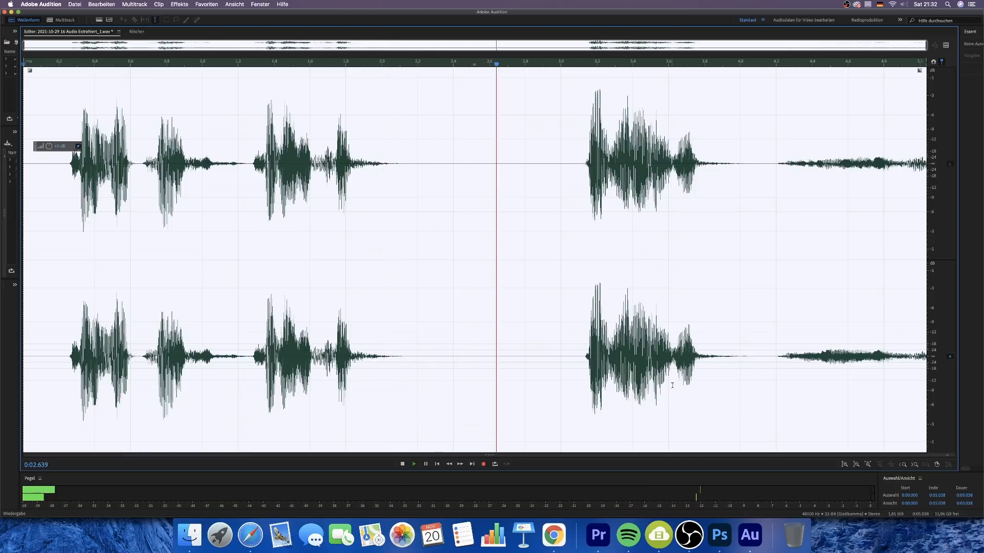
# Step: Replace the audio from 0:04.166 to the end with silence and save the file
pyautogui.click(770, 362)
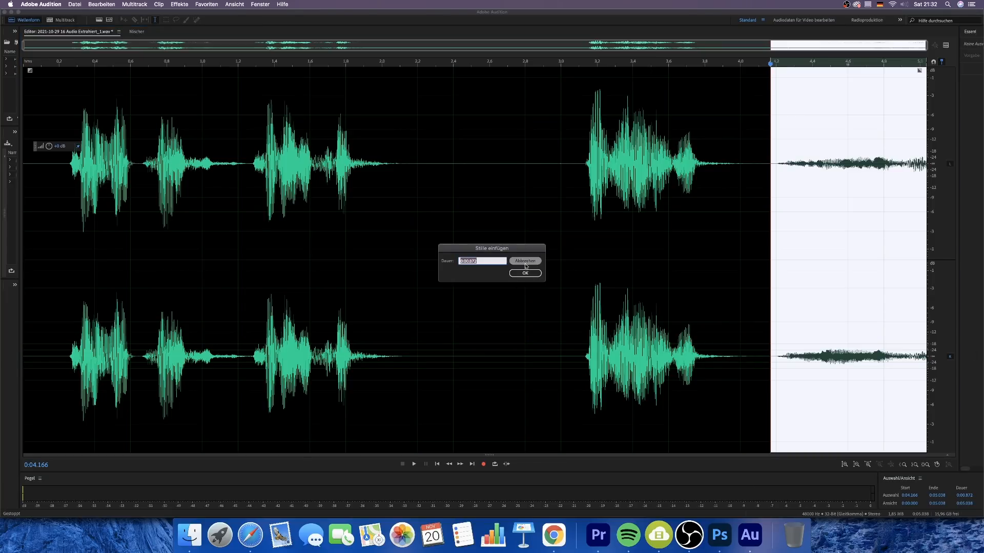
pyautogui.click(525, 273)
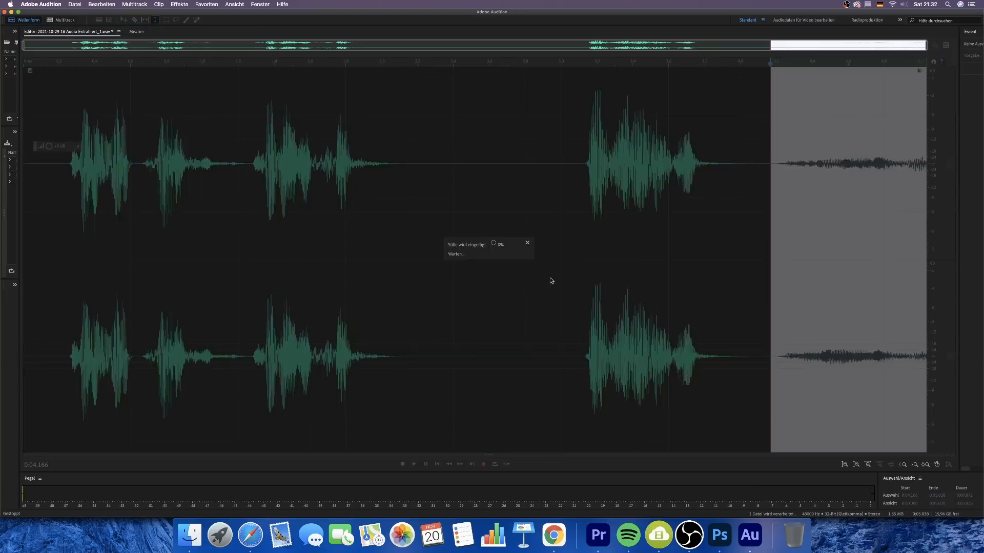
pyautogui.click(545, 289)
pyautogui.press('super+s')
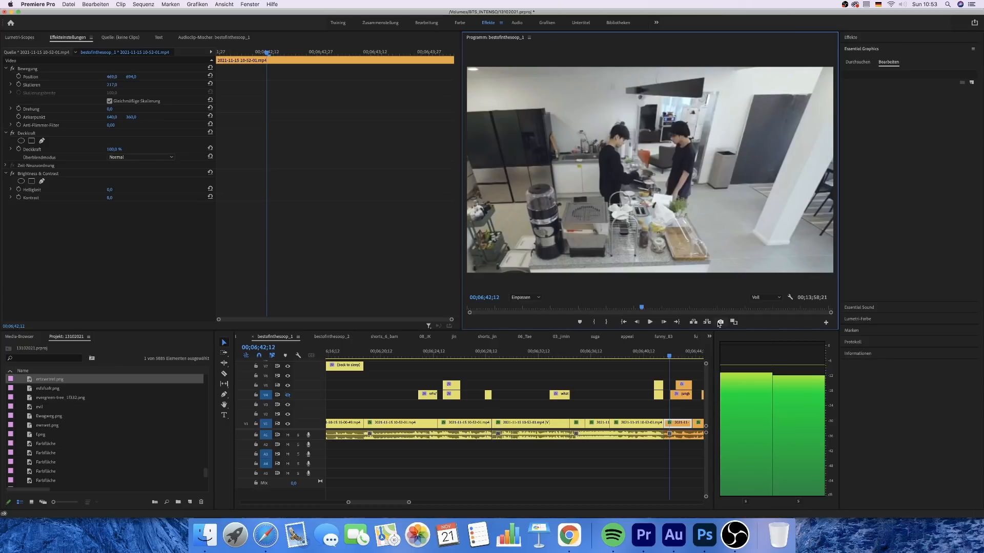
# Step: In Premiere Pro, export the current caption-free kitchen frame as a still image and switch to Photoshop
pyautogui.click(720, 321)
pyautogui.press('Return')
pyautogui.click(704, 536)
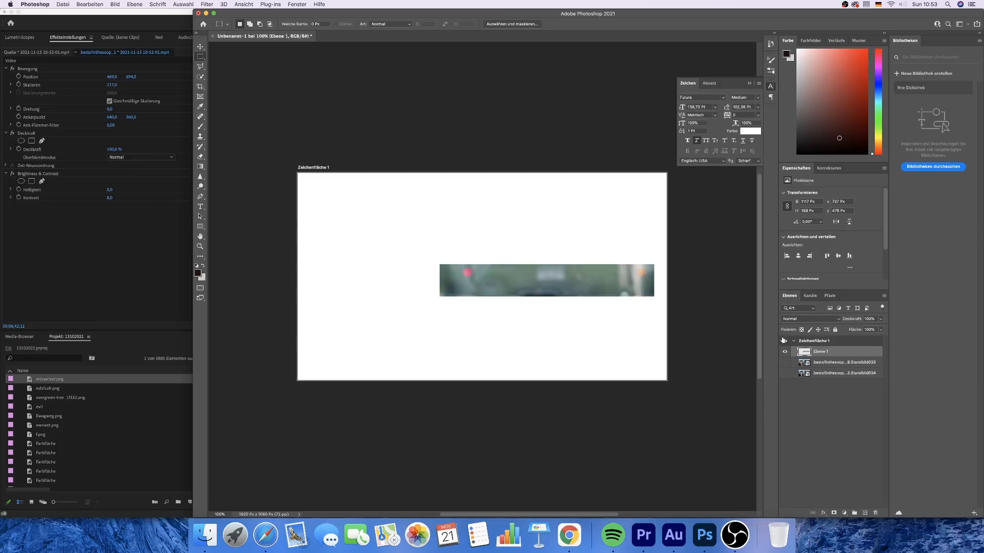
# Step: Delete the Ebene 1 layer and both old still-image layers from the Zeichenfläche 1 artboard
pyautogui.click(834, 345)
pyautogui.click(843, 355)
pyautogui.press('BackSpace')
pyautogui.press('BackSpace')
pyautogui.press('BackSpace')
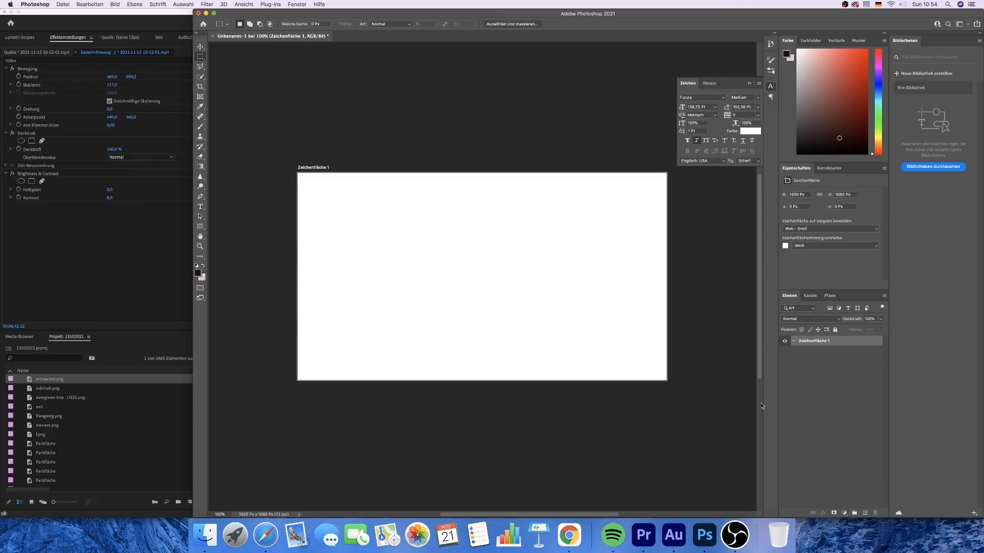
# Step: Place the two newest kitchen stills, 035 and 036, from the Screenshots folder onto the artboard
pyautogui.click(205, 535)
pyautogui.click(584, 89)
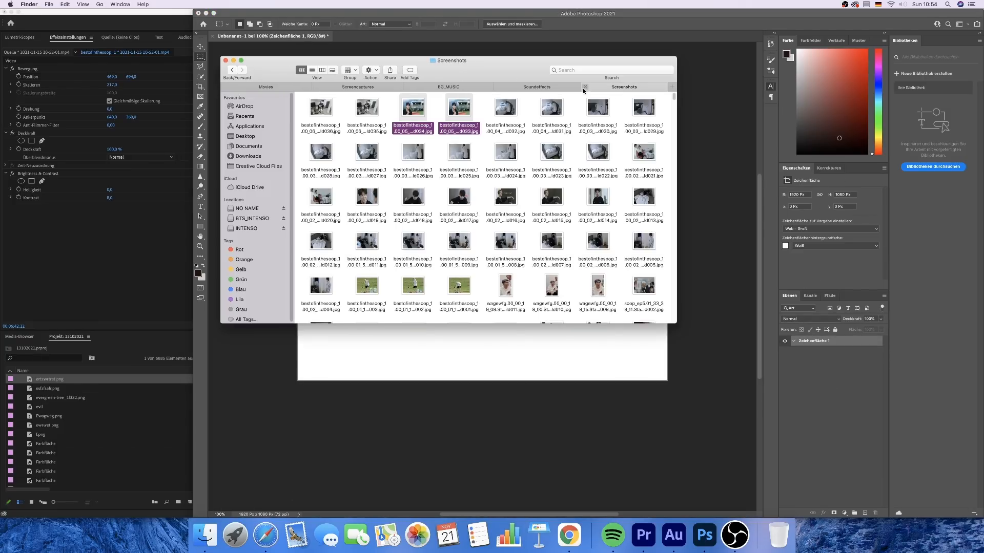
pyautogui.moveTo(390, 111); pyautogui.dragTo(457, 333)
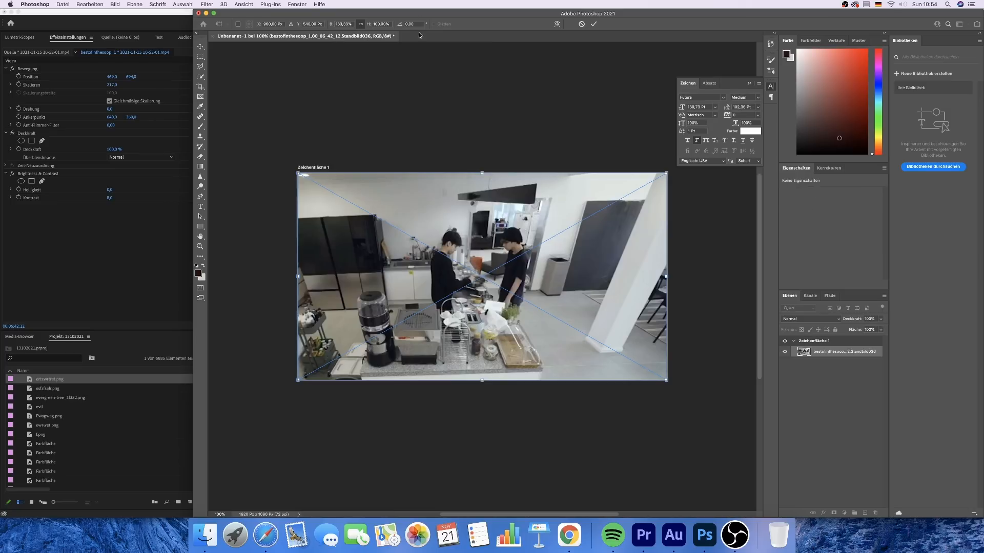
pyautogui.click(592, 25)
pyautogui.click(592, 25)
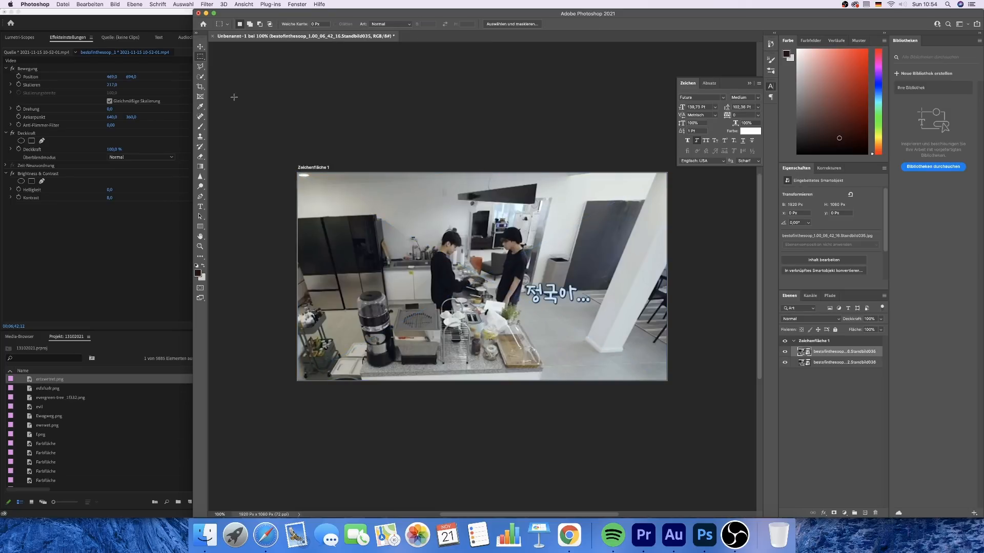
# Step: Outline the Korean caption on the captioned still with the Polygonal Lasso, comparing it with the caption-free still
pyautogui.click(202, 68)
pyautogui.moveTo(543, 289); pyautogui.dragTo(595, 289)
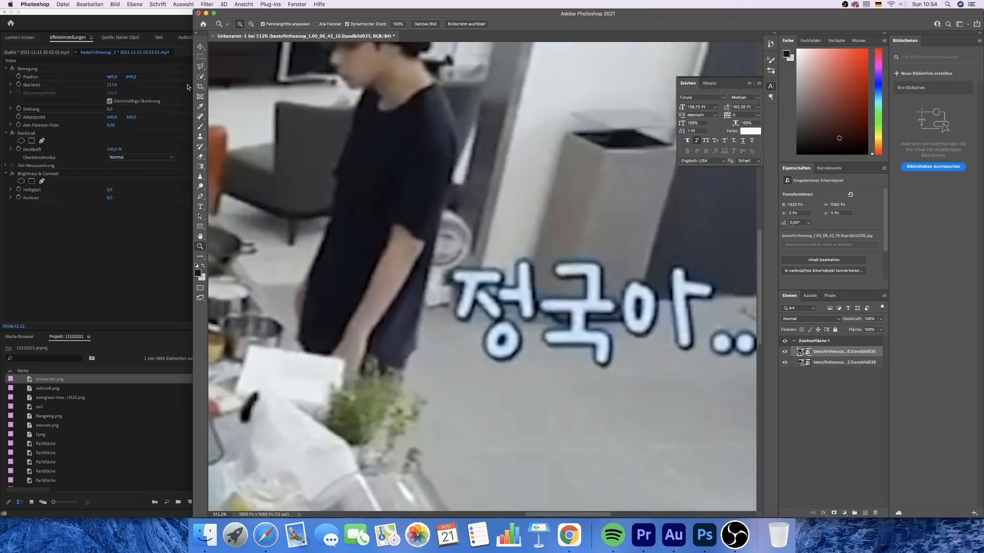
pyautogui.moveTo(439, 312)
pyautogui.mouseDown()
pyautogui.moveTo(727, 413)
pyautogui.moveTo(575, 363)
pyautogui.moveTo(451, 251)
pyautogui.mouseUp()
pyautogui.click(784, 352)
pyautogui.click(785, 351)
pyautogui.click(463, 257)
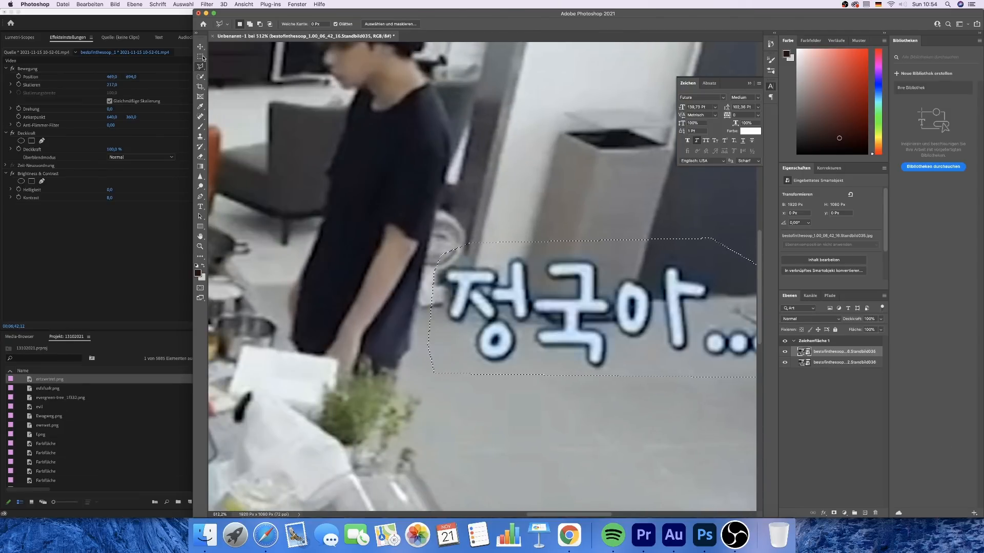
# Step: Redraw the lasso selection so it encloses the whole Korean caption including its trailing dots
pyautogui.click(455, 349)
pyautogui.click(478, 367)
pyautogui.hscroll(4, 564, 382)
pyautogui.click(562, 385)
pyautogui.click(501, 238)
pyautogui.hscroll(-4, 379, 242)
pyautogui.click(464, 258)
# Step: Hide the captioned still and copy the selected area of the caption-free still to a new layer
pyautogui.click(784, 352)
pyautogui.click(840, 362)
pyautogui.rightClick(621, 323)
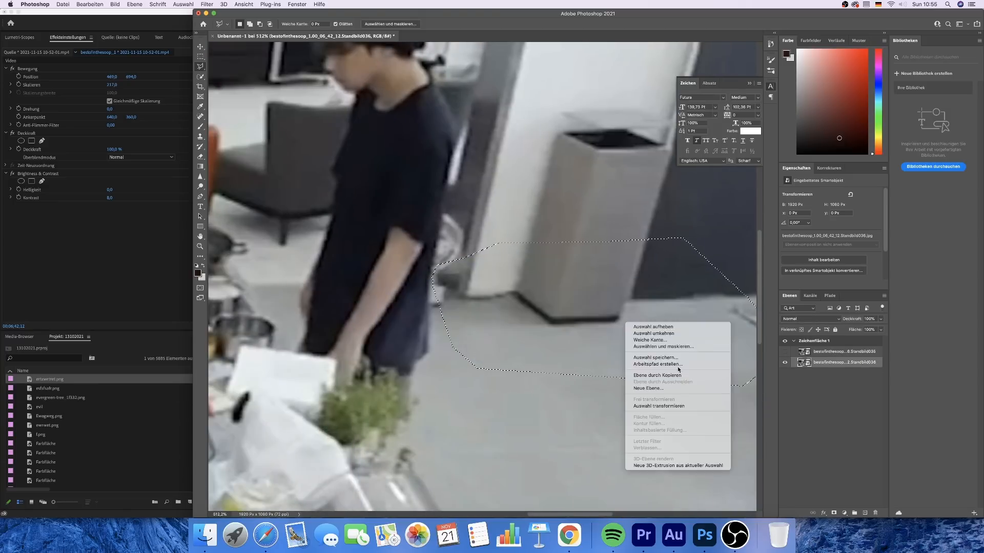
pyautogui.click(677, 365)
# Step: Hide the caption-free still and export the copied patch layer as a PNG
pyautogui.click(785, 373)
pyautogui.rightClick(820, 363)
pyautogui.click(876, 247)
# Step: Switch to Premiere Pro and import the exported PNG patch onto the track above the kitchen clip
pyautogui.click(650, 533)
pyautogui.hscroll(4, 416, 499)
pyautogui.click(204, 535)
pyautogui.moveTo(392, 159); pyautogui.dragTo(478, 416)
pyautogui.click(467, 413)
# Step: Lower the PNG patch's opacity and adjust its position to line it up with the kitchen background
pyautogui.moveTo(114, 149); pyautogui.dragTo(95, 149)
pyautogui.moveTo(131, 76); pyautogui.dragTo(175, 76)
pyautogui.press('Return')
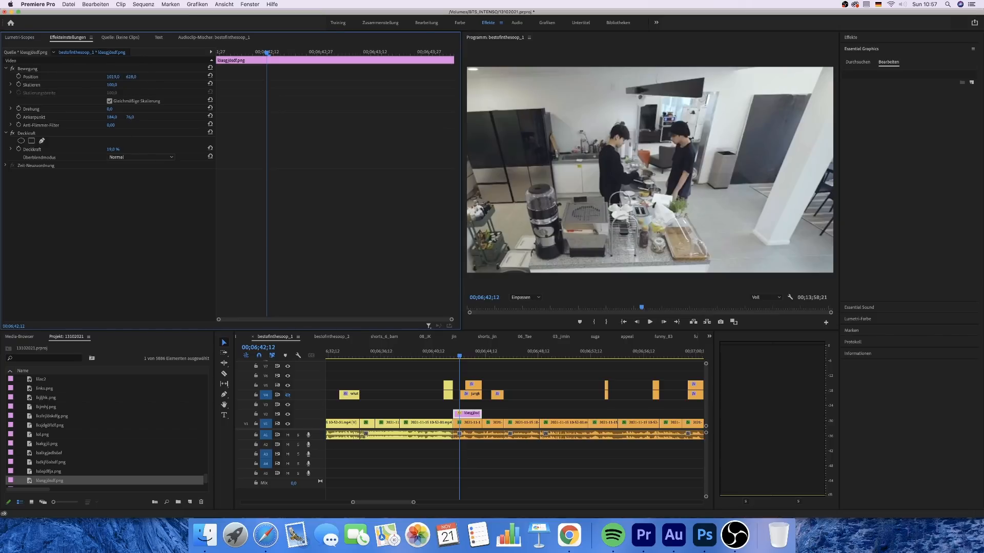
# Step: Restore the patch's opacity to 100% and apply Brightness & Contrast with brightness 6 and contrast -9
pyautogui.click(852, 38)
pyautogui.moveTo(481, 360); pyautogui.dragTo(467, 413)
pyautogui.moveTo(109, 190); pyautogui.dragTo(124, 190)
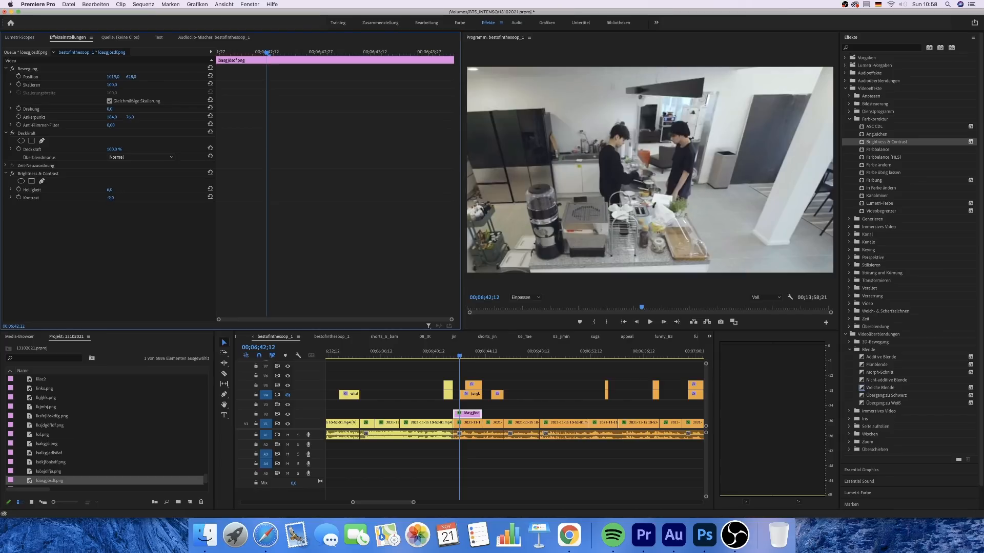
# Step: Start a freehand opacity mask on the PNG patch covering the kitchen clip
pyautogui.moveTo(459, 353); pyautogui.dragTo(461, 353)
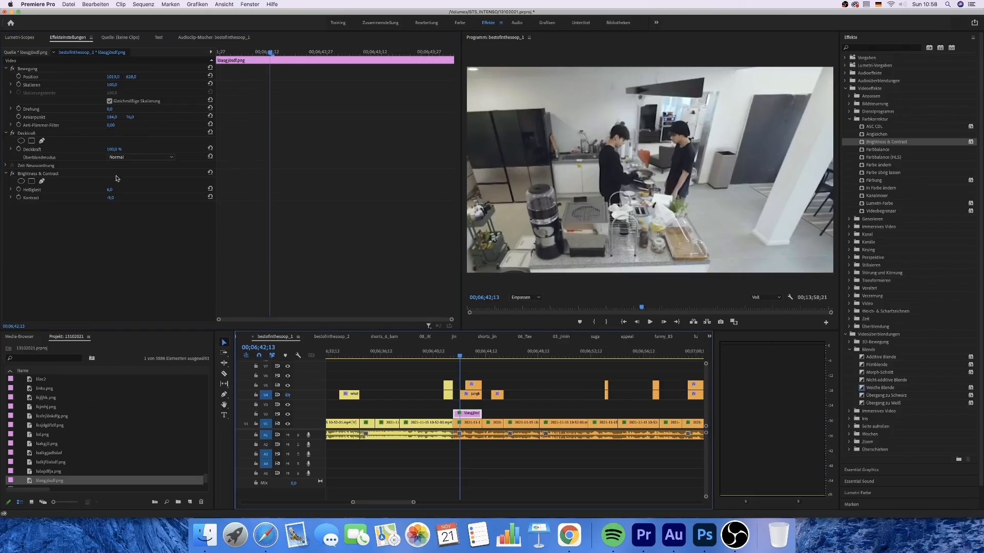
pyautogui.click(42, 140)
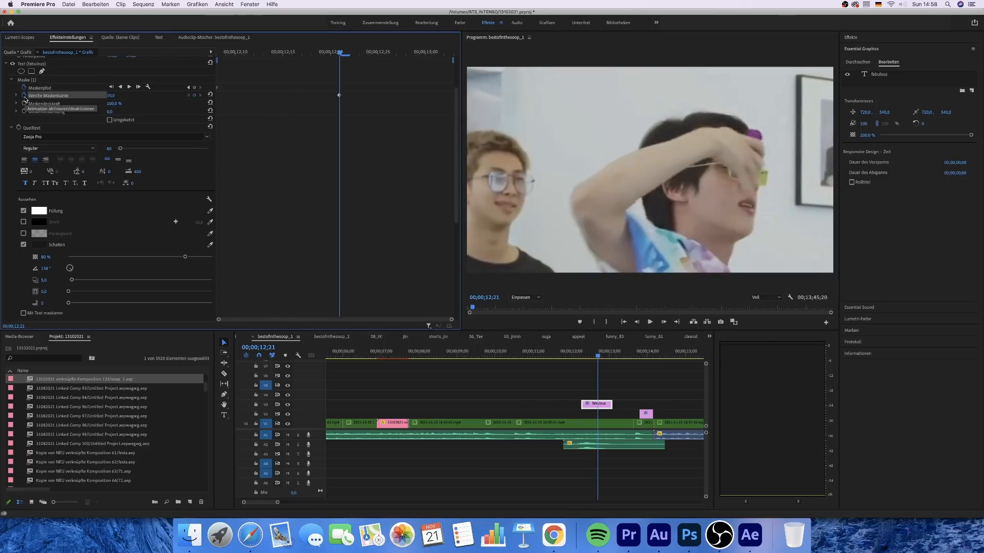
# Step: Show the keyframed mask path of the "fabulous" text and play back its reveal
pyautogui.click(40, 88)
pyautogui.click(649, 322)
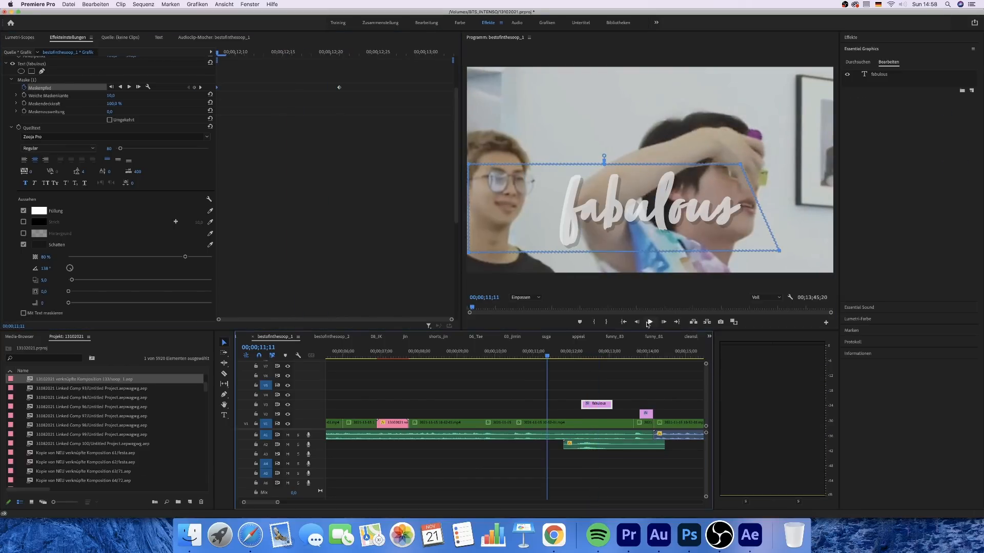
# Step: Shift the mirrored clip beneath the "fabulous" text to horizontal position 889 to hide the Korean lettering, and play it back
pyautogui.rightClick(555, 423)
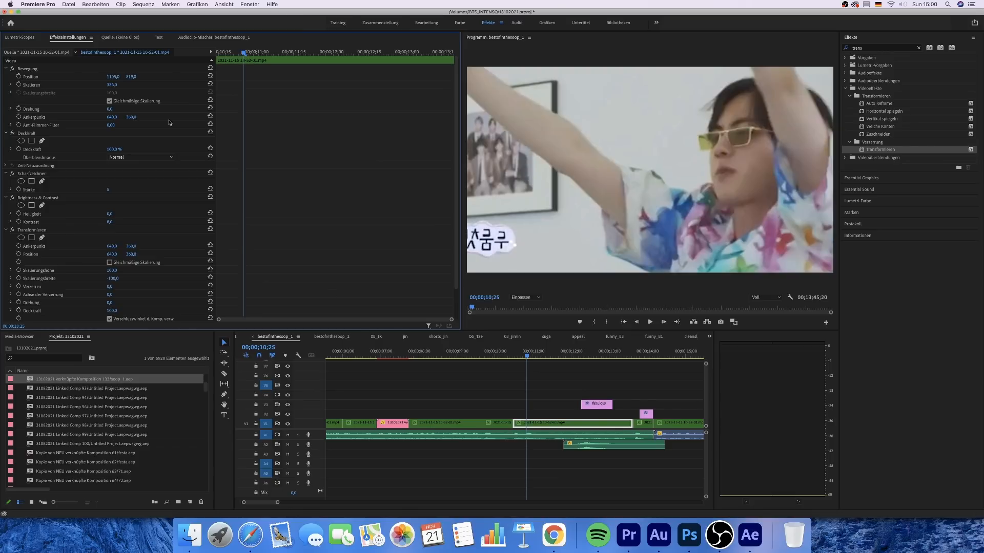
pyautogui.moveTo(115, 77); pyautogui.dragTo(4, 78)
pyautogui.press('space')
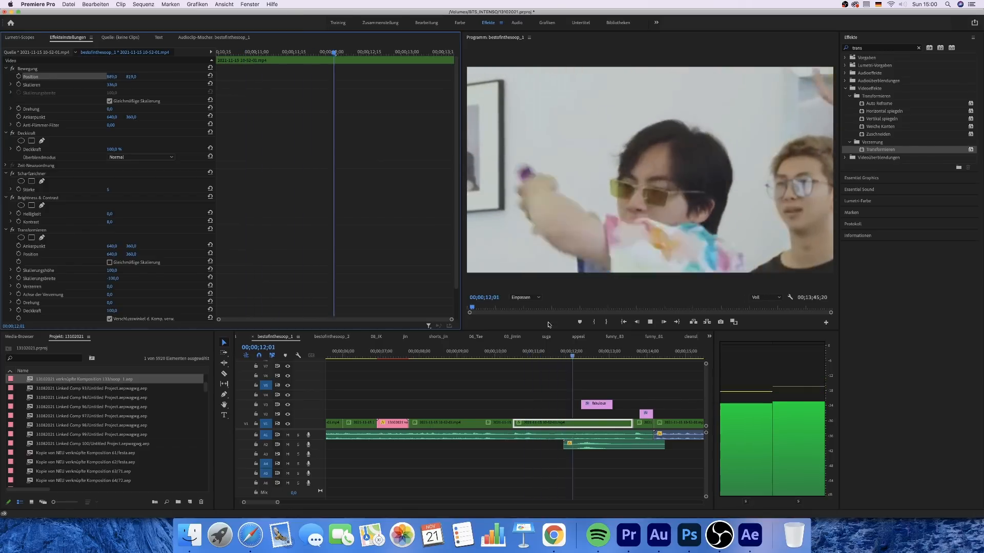
pyautogui.press('space')
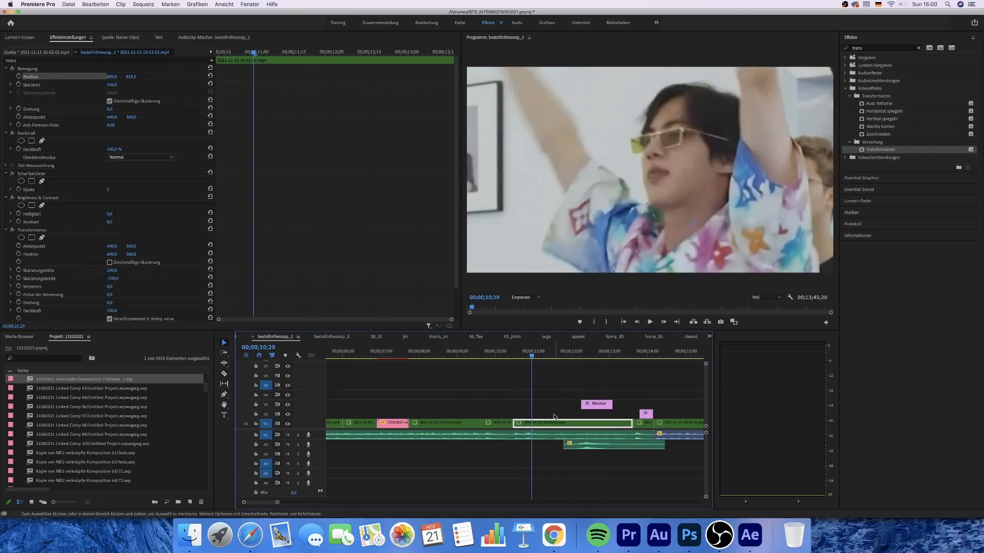
pyautogui.press('space')
pyautogui.press('space')
pyautogui.moveTo(599, 446); pyautogui.dragTo(605, 446)
pyautogui.press('space')
pyautogui.press('space')
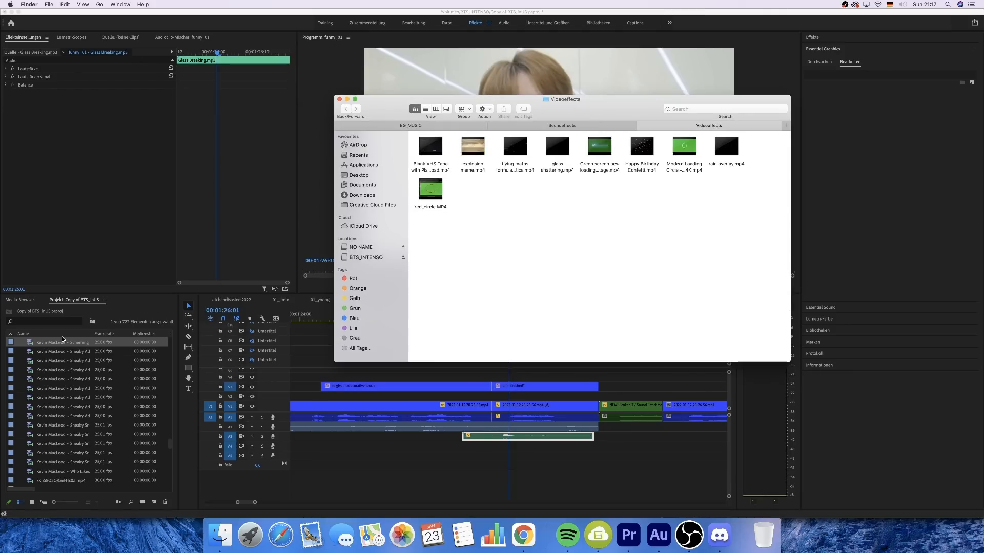
# Step: Search the project for "glass", open glass shattering.mp4 as the source clip and scrub to the shattering
pyautogui.click(55, 322)
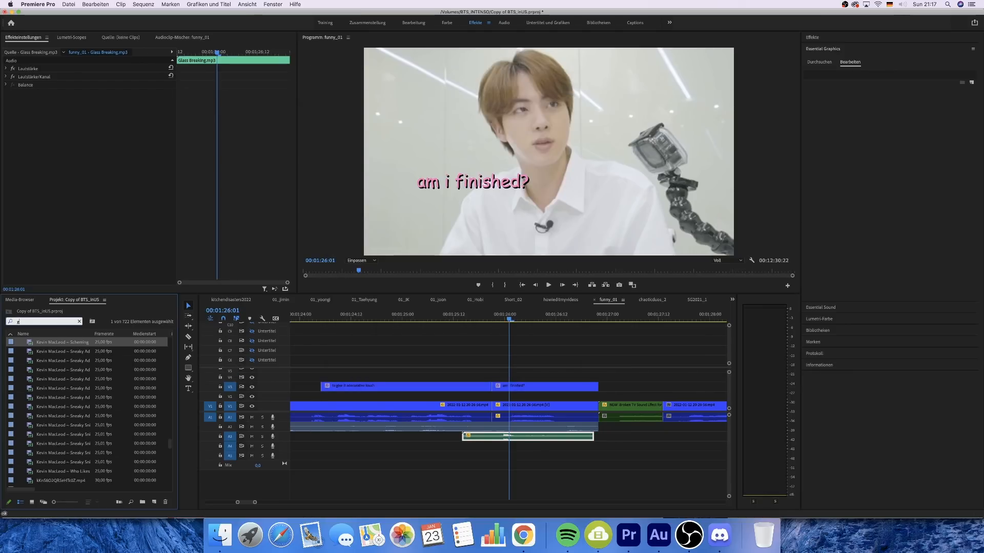
pyautogui.write('glass')
pyautogui.doubleClick(54, 352)
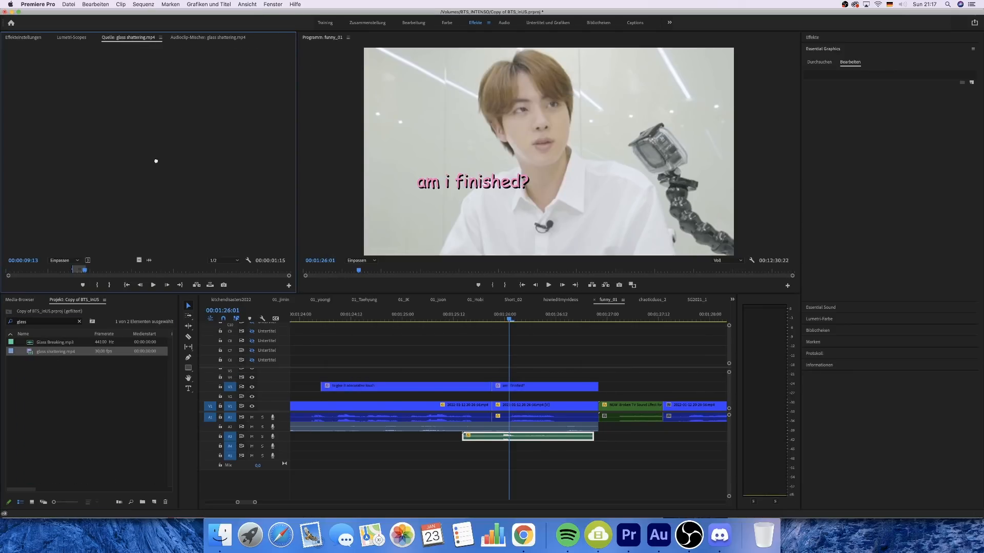
pyautogui.click(80, 272)
pyautogui.moveTo(79, 273); pyautogui.dragTo(74, 272)
# Step: Place glass shattering.mp4 on the track below the "am i finished?" caption, unlink it and delete its audio
pyautogui.moveTo(148, 151); pyautogui.dragTo(553, 396)
pyautogui.rightClick(499, 382)
pyautogui.click(557, 269)
pyautogui.click(522, 446)
pyautogui.press('Delete')
# Step: Play the glass shattering overlay and set its speed to 150%
pyautogui.click(495, 318)
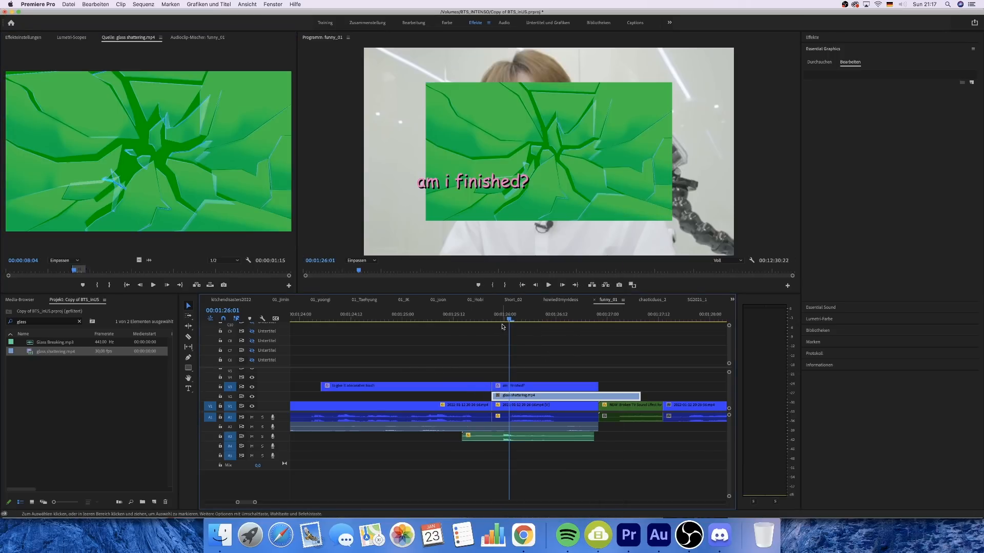
pyautogui.press('space')
pyautogui.press('space')
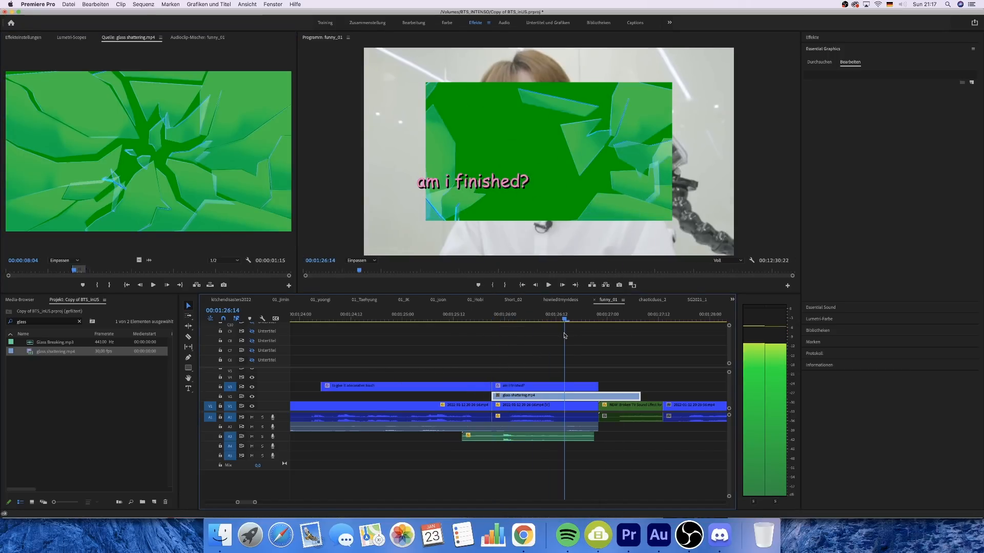
pyautogui.rightClick(582, 397)
pyautogui.click(633, 375)
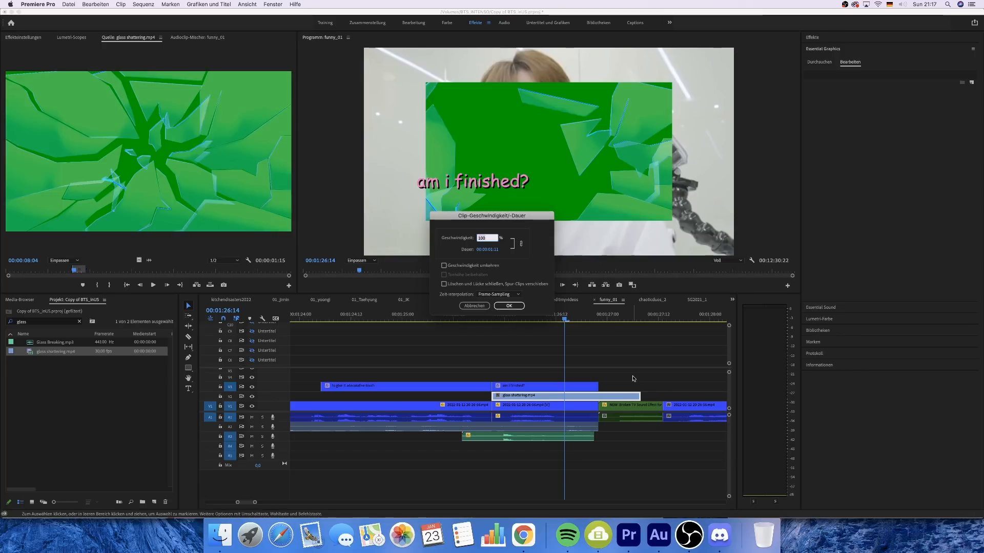
pyautogui.press('Return')
# Step: Play back the sped-up glass clip and set its scale to 150 to fill the frame
pyautogui.moveTo(556, 317); pyautogui.dragTo(486, 358)
pyautogui.press('space')
pyautogui.press('space')
pyautogui.click(23, 38)
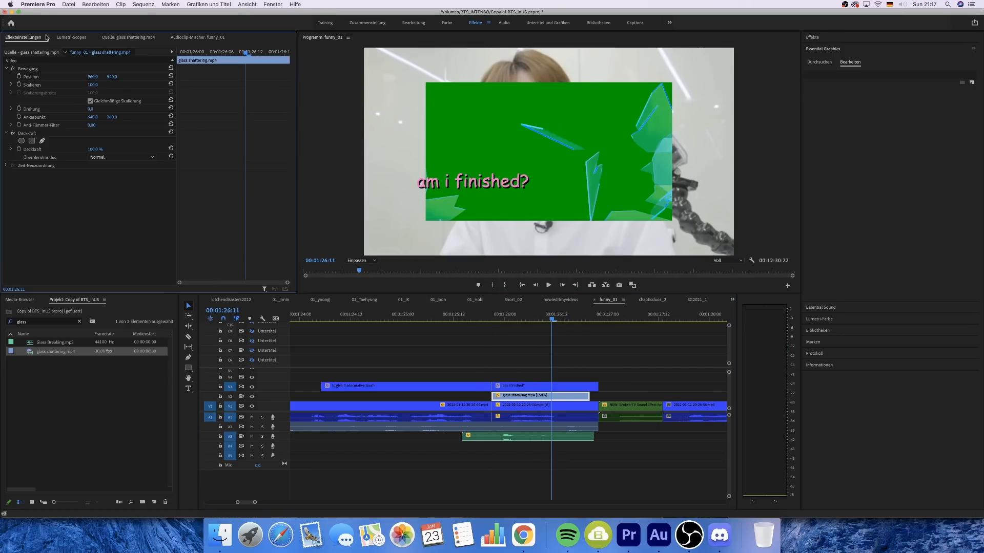
pyautogui.write('150')
pyautogui.press('Return')
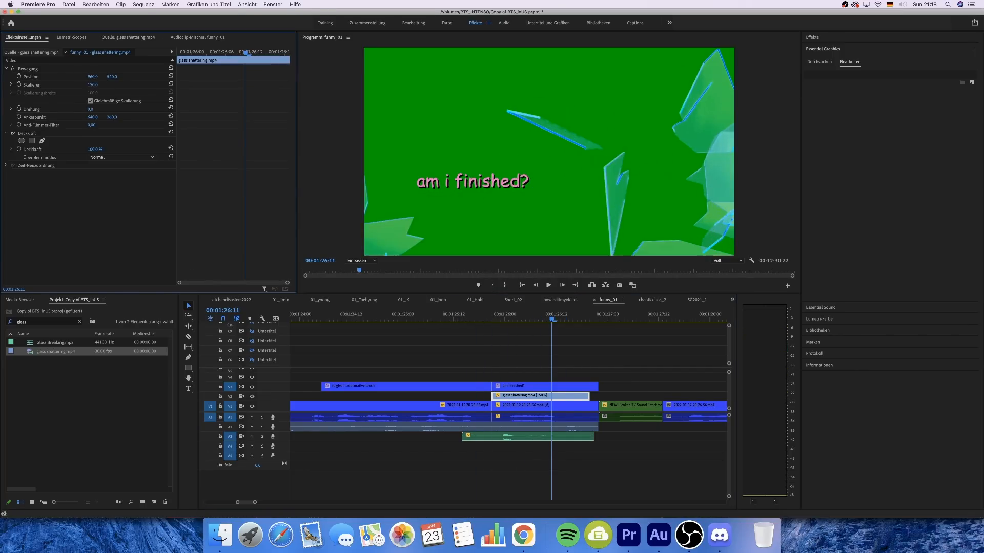
# Step: Apply Ultra Key to the glass shattering clip and sample its green background as the key colour
pyautogui.click(819, 41)
pyautogui.moveTo(837, 235); pyautogui.dragTo(542, 396)
pyautogui.click(101, 206)
pyautogui.click(465, 153)
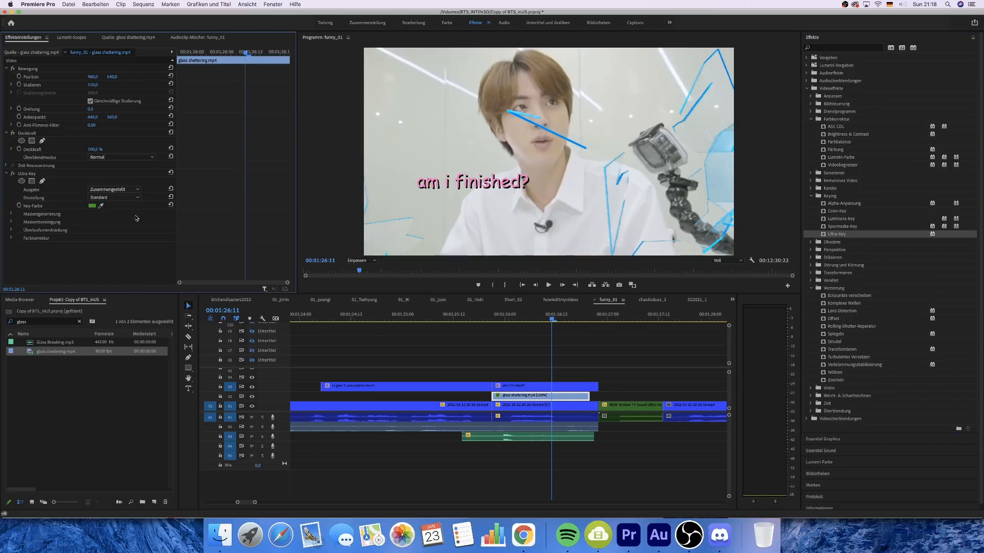
# Step: Set the glass clip's opacity to 50% and its Ultra Key setting to Aggressive, and play back the effect
pyautogui.press('Return')
pyautogui.click(118, 198)
pyautogui.click(113, 224)
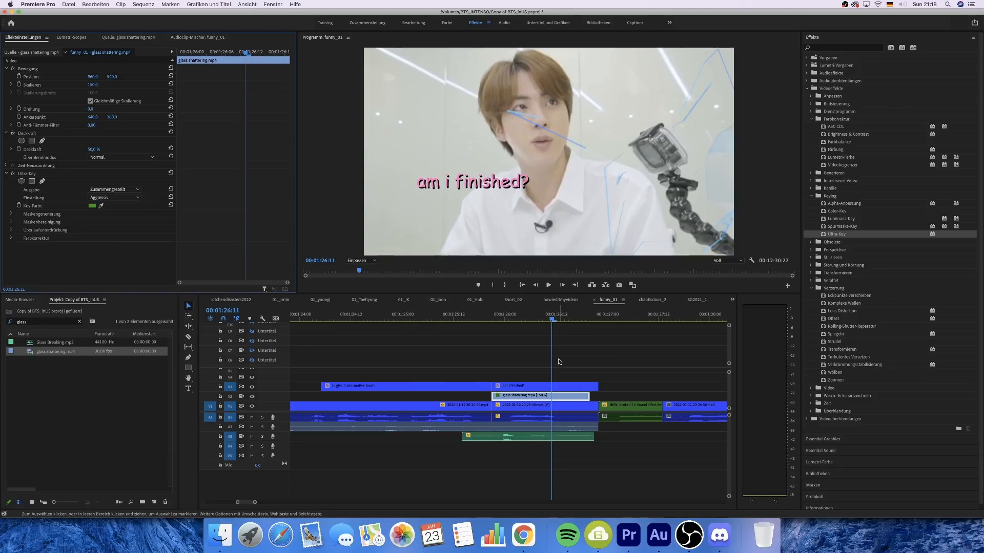
pyautogui.moveTo(550, 319); pyautogui.dragTo(487, 319)
pyautogui.press('space')
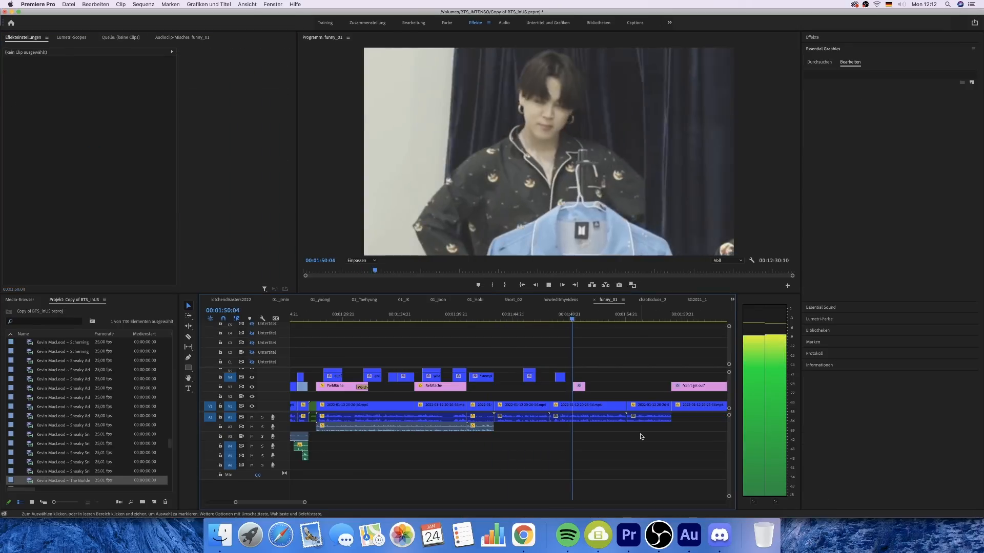
# Step: Move the playhead to 00:01:49:19, where lettering runs along the upper edge of the pyjama clip
pyautogui.press('space')
pyautogui.moveTo(574, 317); pyautogui.dragTo(568, 322)
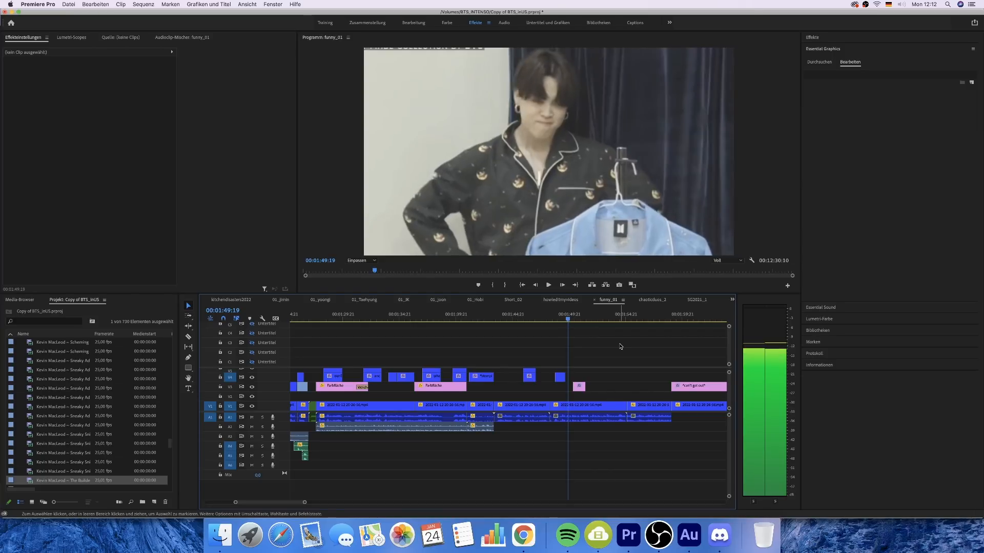
pyautogui.click(153, 502)
pyautogui.click(161, 493)
pyautogui.click(518, 293)
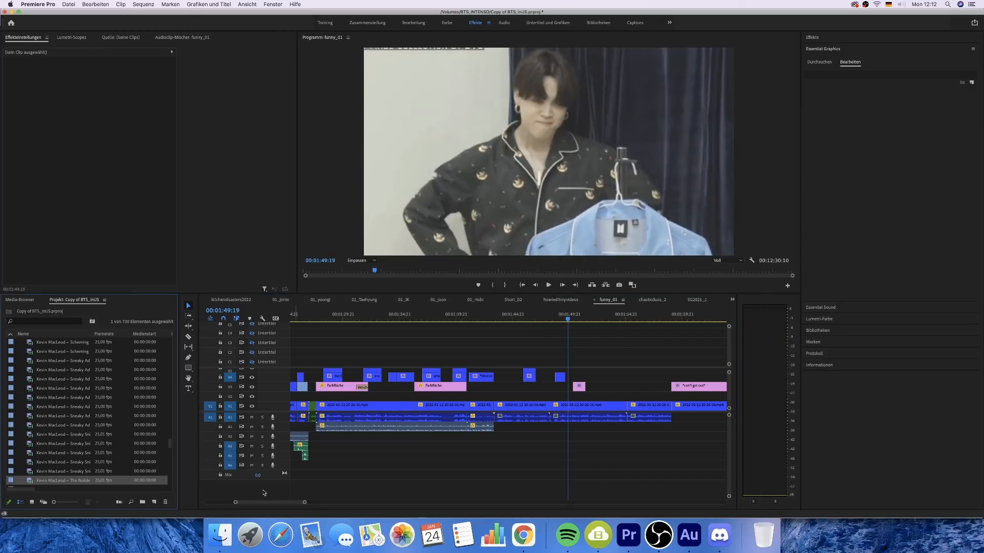
# Step: Create a 1920 x 1080 colour matte at 23.976 fps using the light wall colour sampled from the video frame
pyautogui.click(153, 502)
pyautogui.click(169, 484)
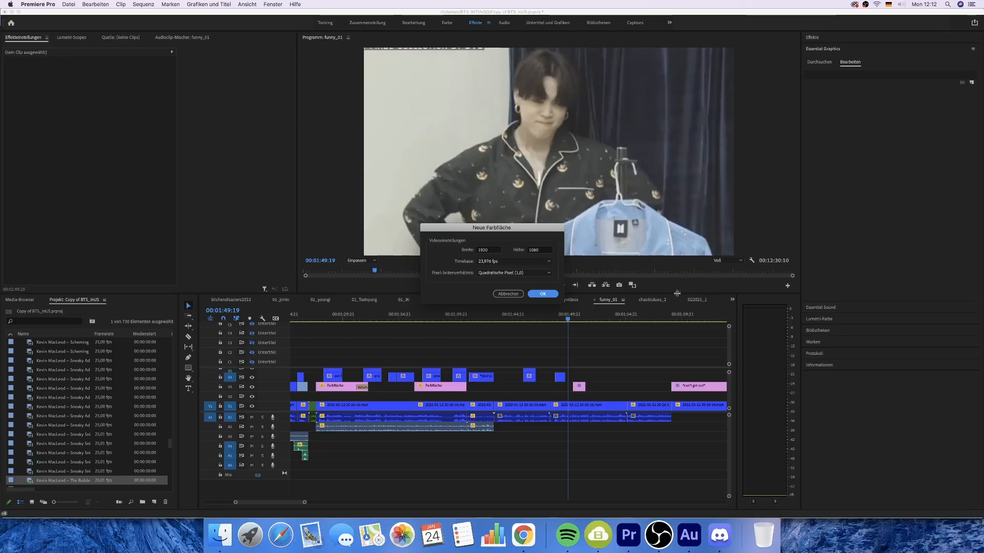
pyautogui.click(554, 291)
pyautogui.click(569, 316)
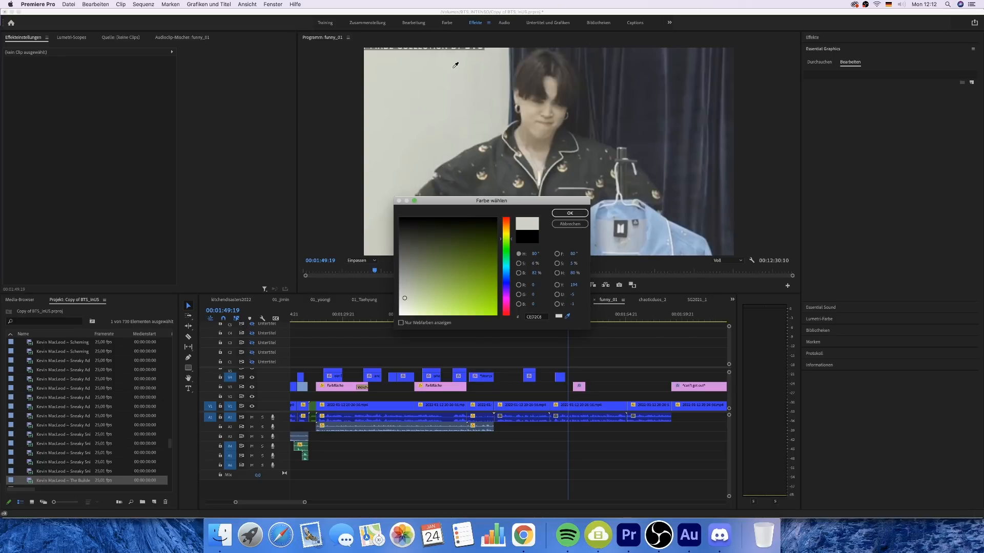
pyautogui.click(560, 213)
pyautogui.click(510, 280)
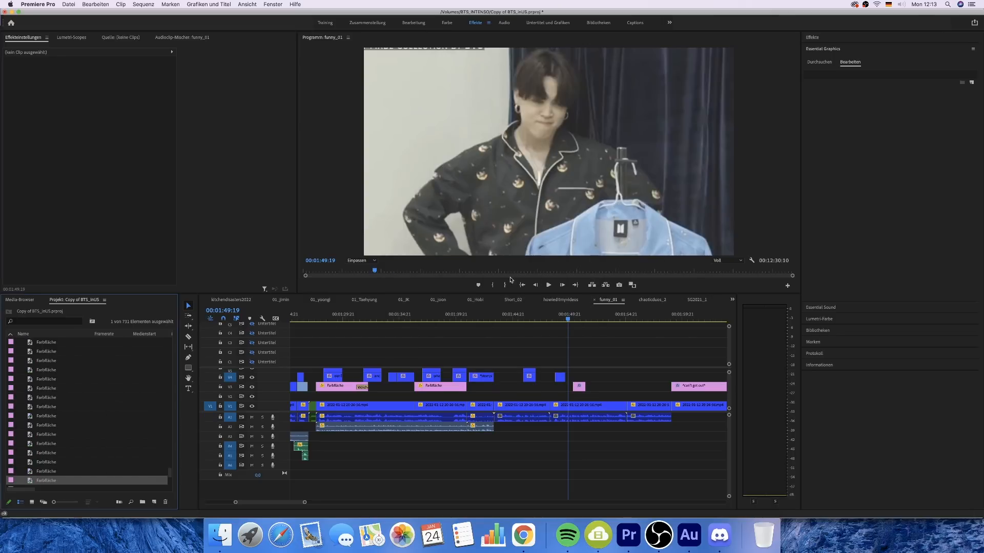
# Step: Place the colour matte above the pyjama clip and mask it to a strip covering the lettering along the frame's upper edge
pyautogui.moveTo(52, 485); pyautogui.dragTo(555, 397)
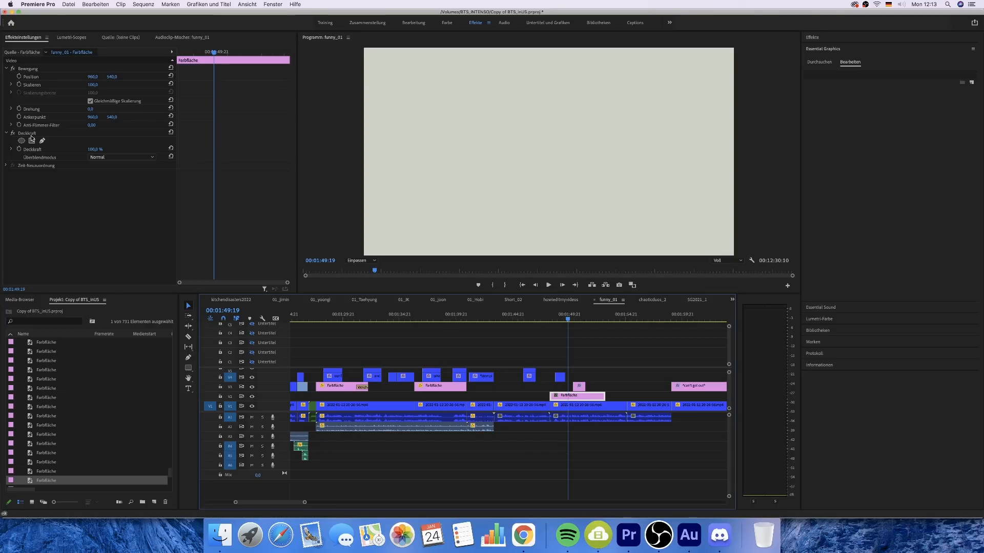
pyautogui.click(32, 141)
pyautogui.moveTo(524, 152); pyautogui.dragTo(319, 58)
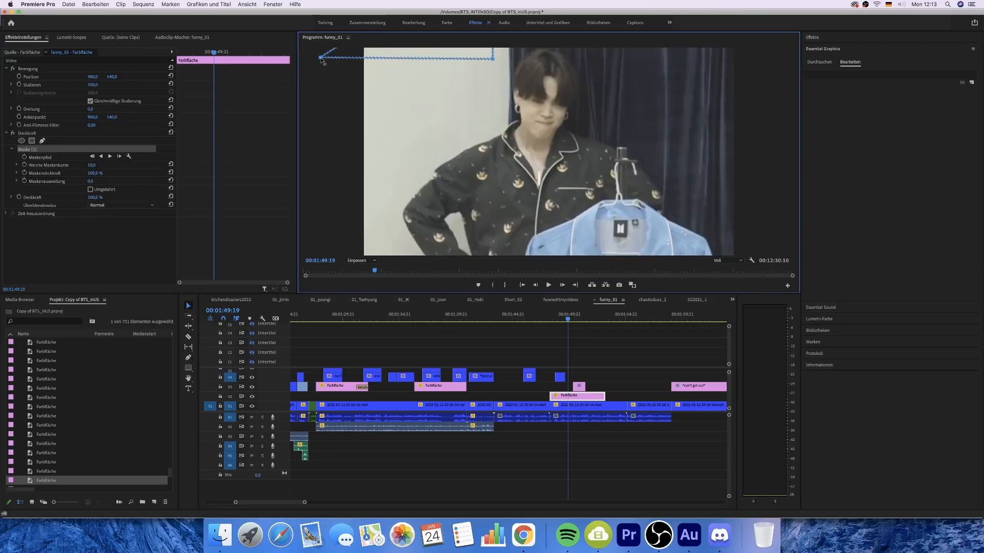
# Step: Play through the lettering and trim the colour matte to the short section where it appears
pyautogui.press('space')
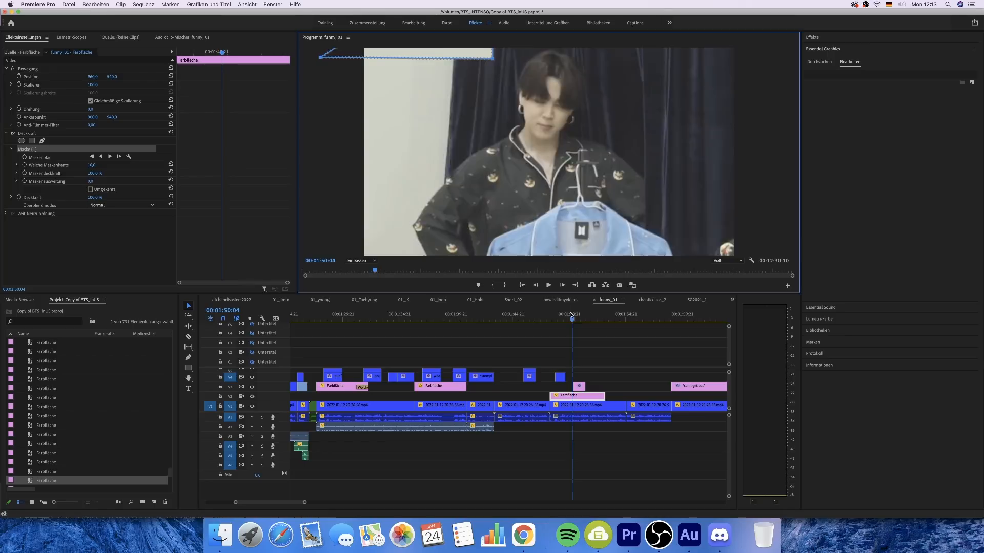
pyautogui.click(564, 319)
pyautogui.press('space')
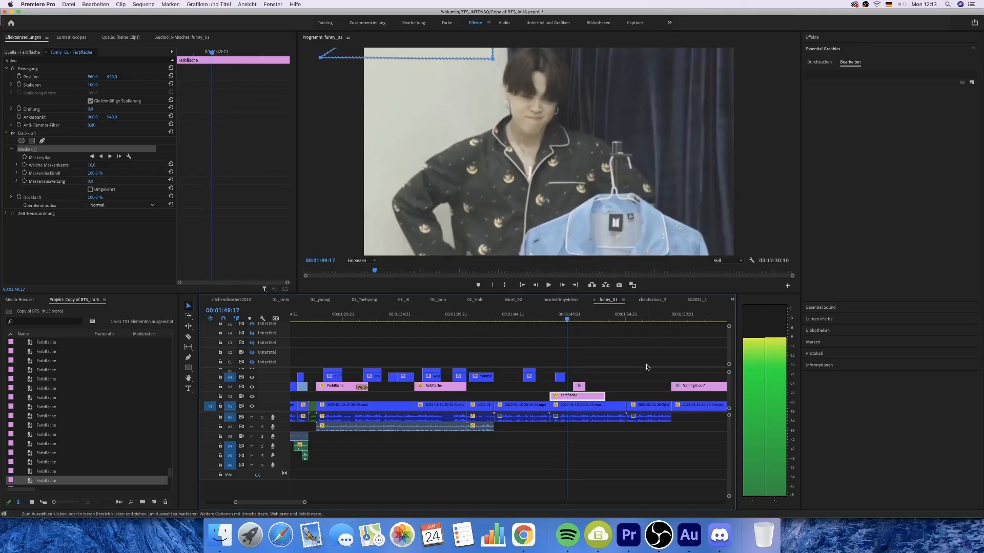
pyautogui.moveTo(545, 396); pyautogui.dragTo(567, 397)
# Step: Step through the frames around the lettering and trim the colour matte's start to 00:01:49:16
pyautogui.press('Right')
pyautogui.press('Right')
pyautogui.press('Right')
pyautogui.press('Left')
pyautogui.press('Left')
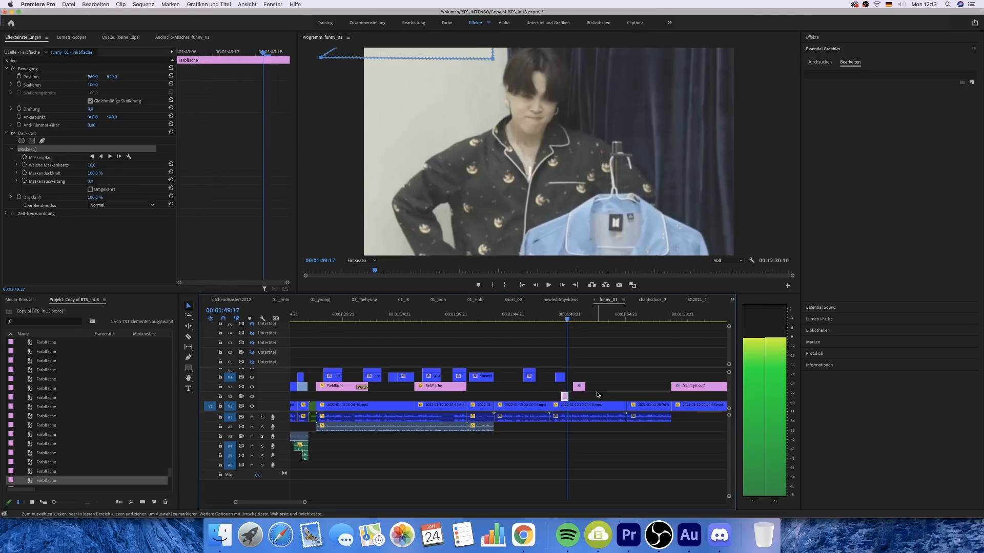
pyautogui.press('Left')
pyautogui.press('Left')
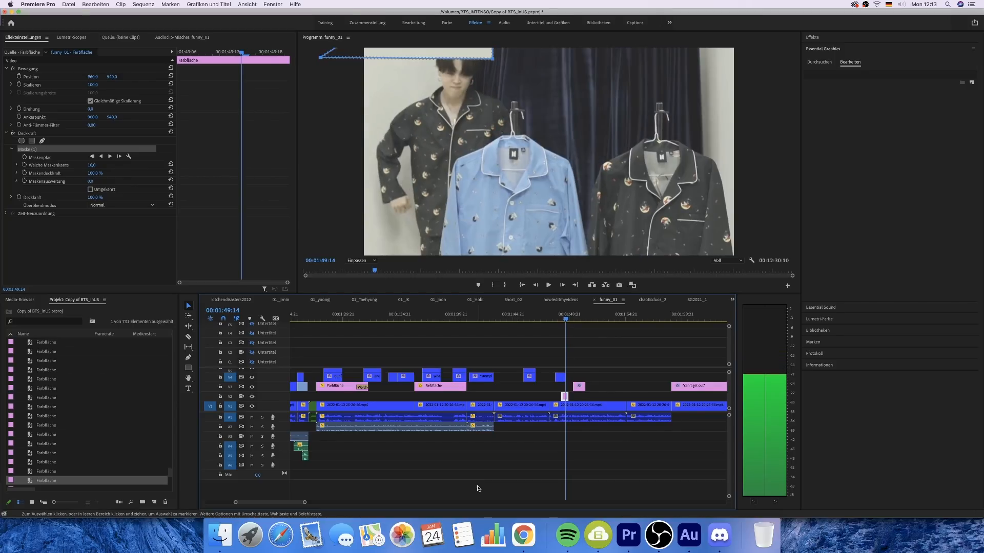
pyautogui.press('=')
pyautogui.press('=')
pyautogui.press('=')
pyautogui.press('Right')
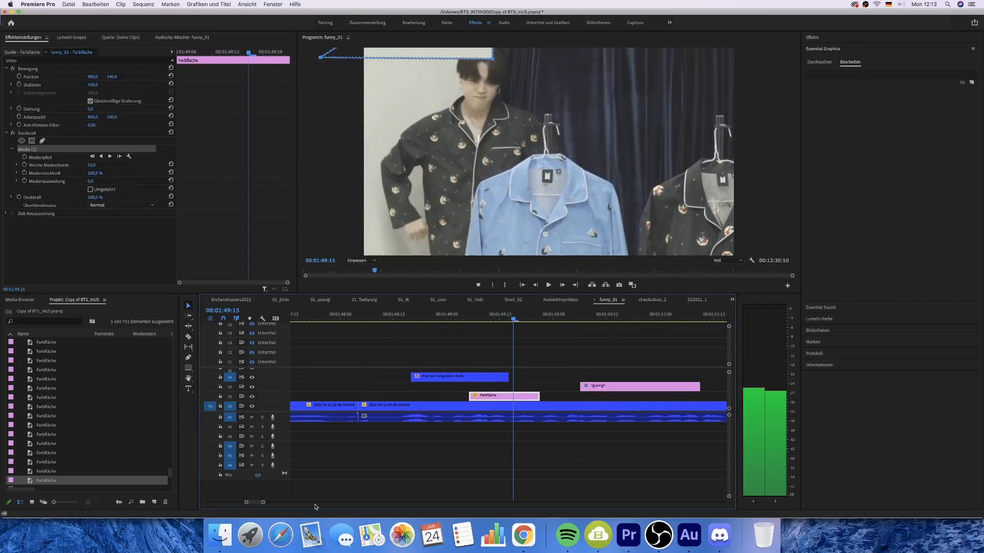
pyautogui.press('Right')
pyautogui.press('Right')
pyautogui.moveTo(469, 399); pyautogui.dragTo(520, 399)
# Step: Check the first covered frames and trim the colour matte's start one frame further to 00:01:49:17
pyautogui.press('Left')
pyautogui.press('Left')
pyautogui.press('Left')
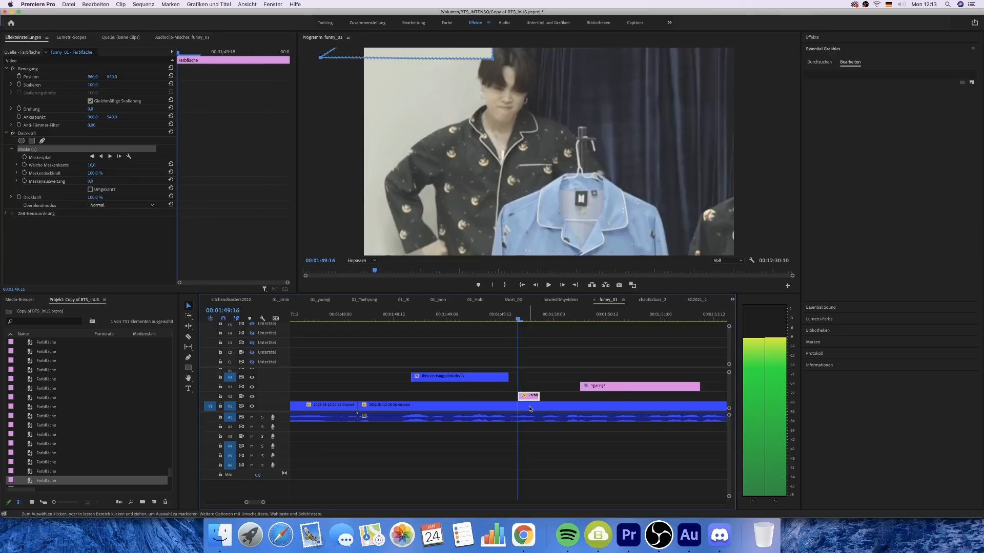
pyautogui.press('Right')
pyautogui.press('Right')
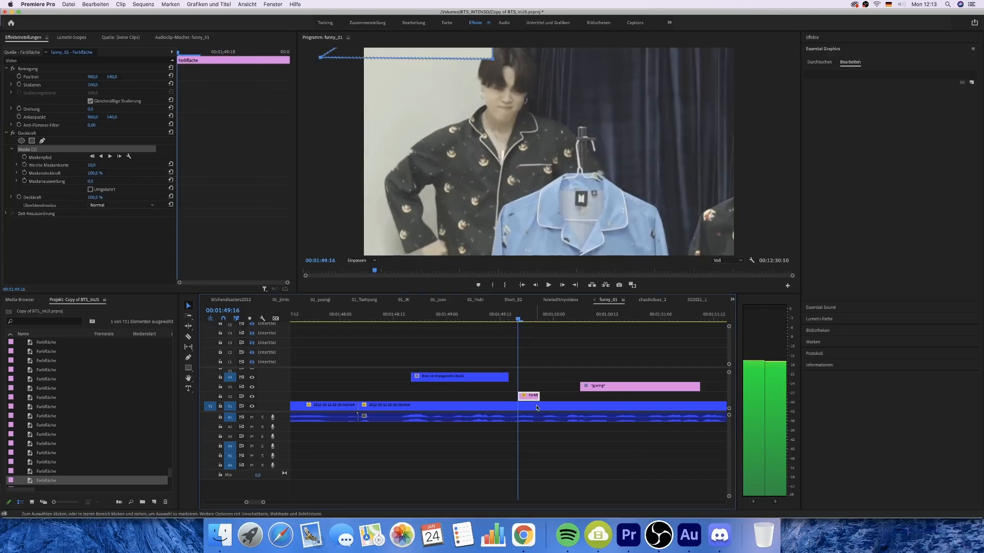
pyautogui.press('Right')
pyautogui.moveTo(518, 396); pyautogui.dragTo(522, 396)
# Step: Step to the end of the colour matte and extend it by one frame
pyautogui.press('Right')
pyautogui.press('Right')
pyautogui.press('Right')
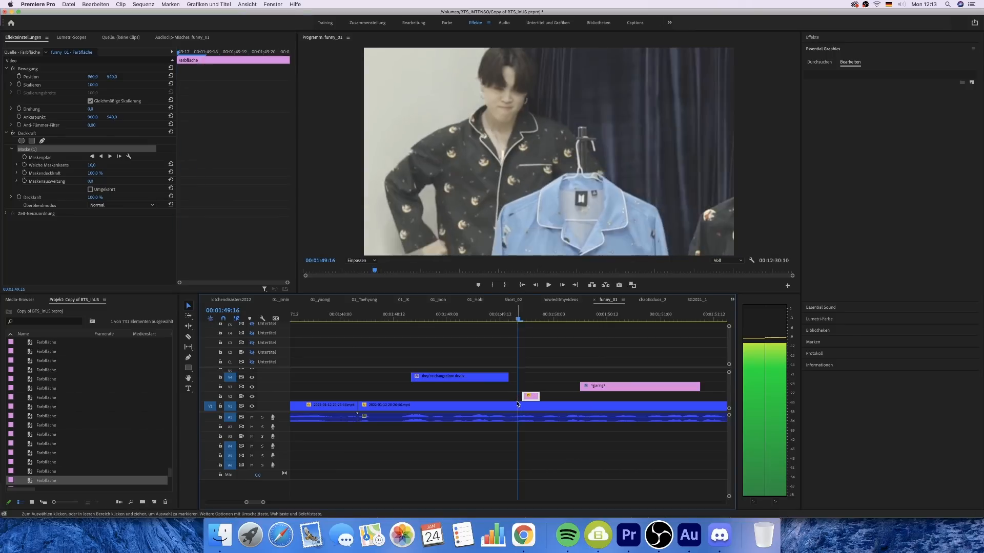
pyautogui.press('Right')
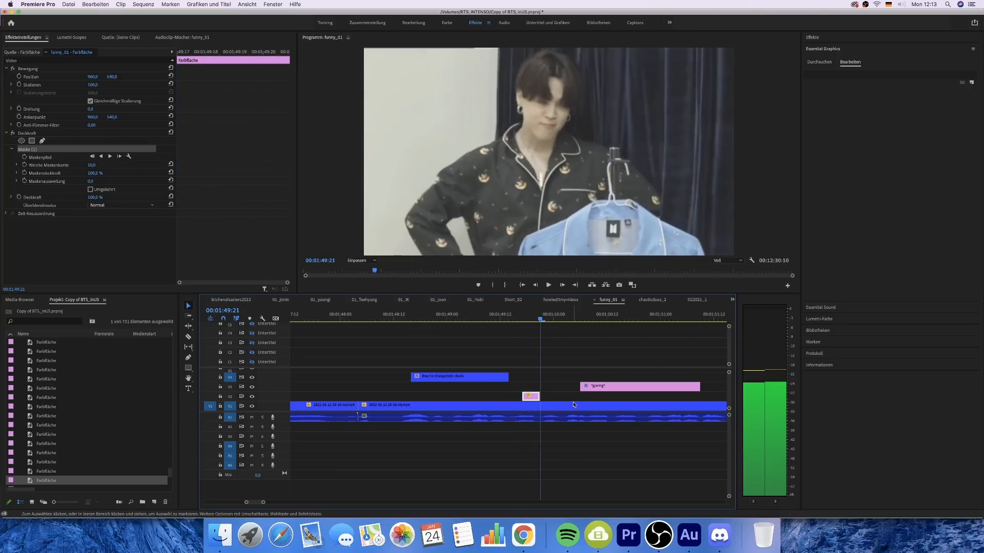
pyautogui.moveTo(542, 397); pyautogui.dragTo(544, 397)
# Step: Step back through the covered frames and play the section to check the matte's timing
pyautogui.press('Right')
pyautogui.press('Left')
pyautogui.press('Left')
pyautogui.press('Left')
pyautogui.press('Left')
pyautogui.press('Left')
pyautogui.press('Left')
pyautogui.press('Left')
pyautogui.press('Left')
pyautogui.press('Left')
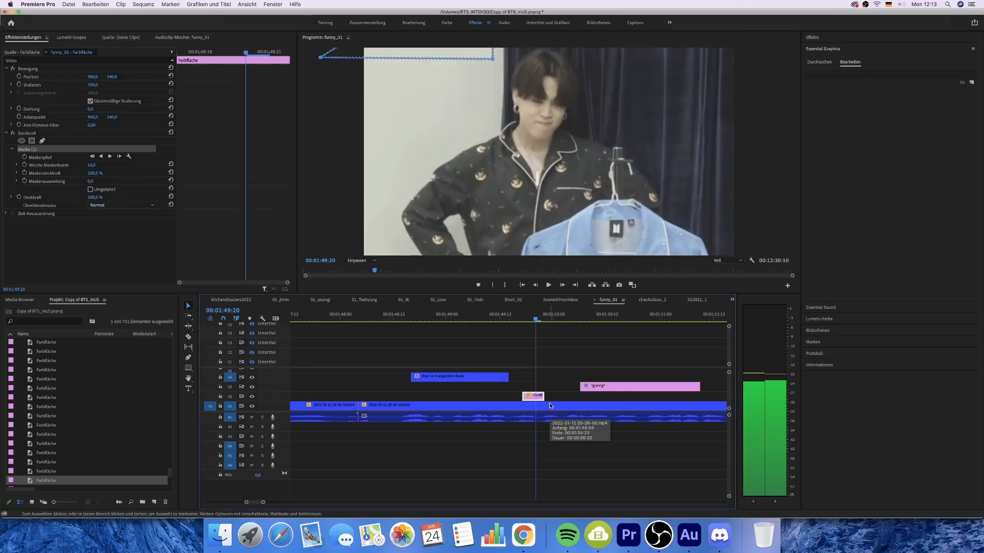
pyautogui.press('space')
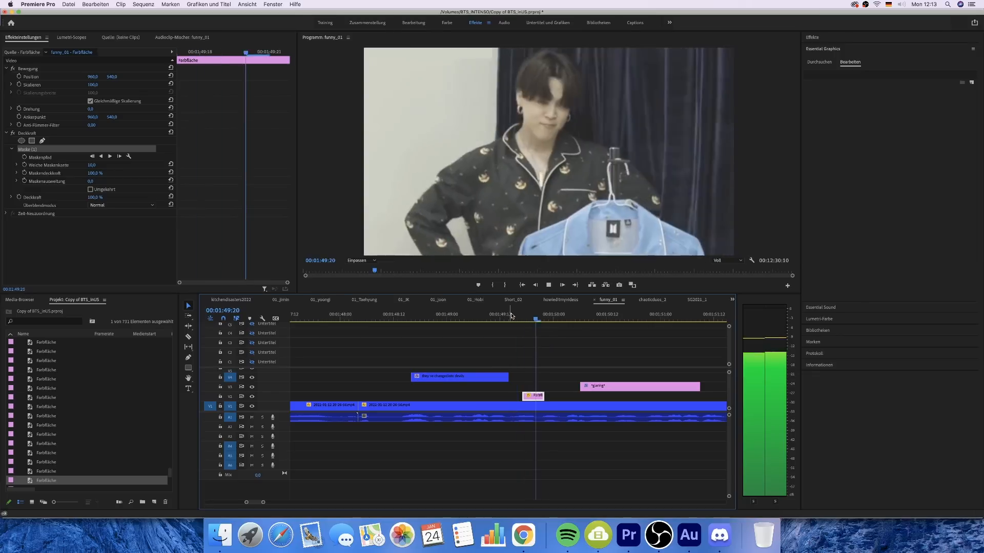
# Step: Stop the playback of the section covered by the colour matte
pyautogui.press('space')
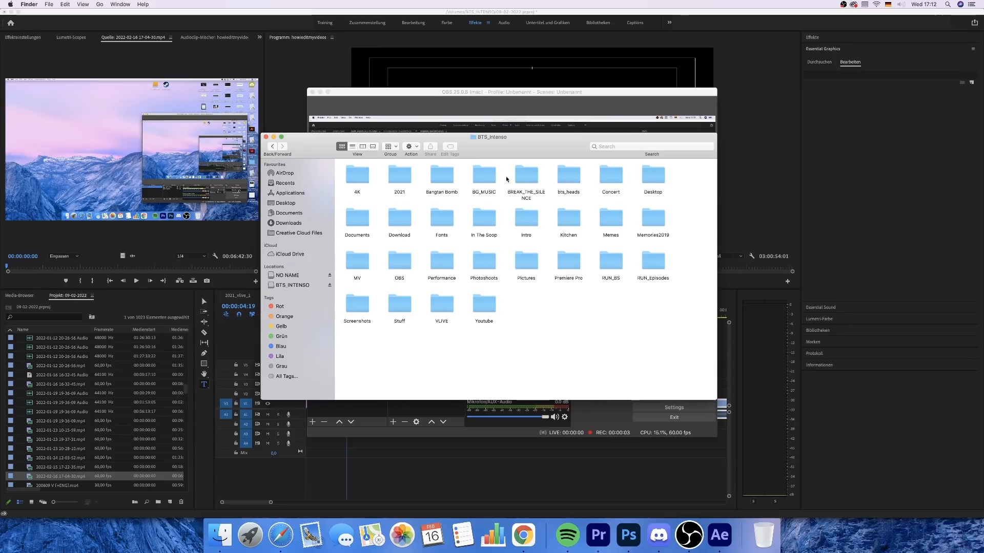
# Step: In Finder, open the BG_MUSIC folder and preview a few of the Kevin MacLeod background tracks
pyautogui.doubleClick(490, 178)
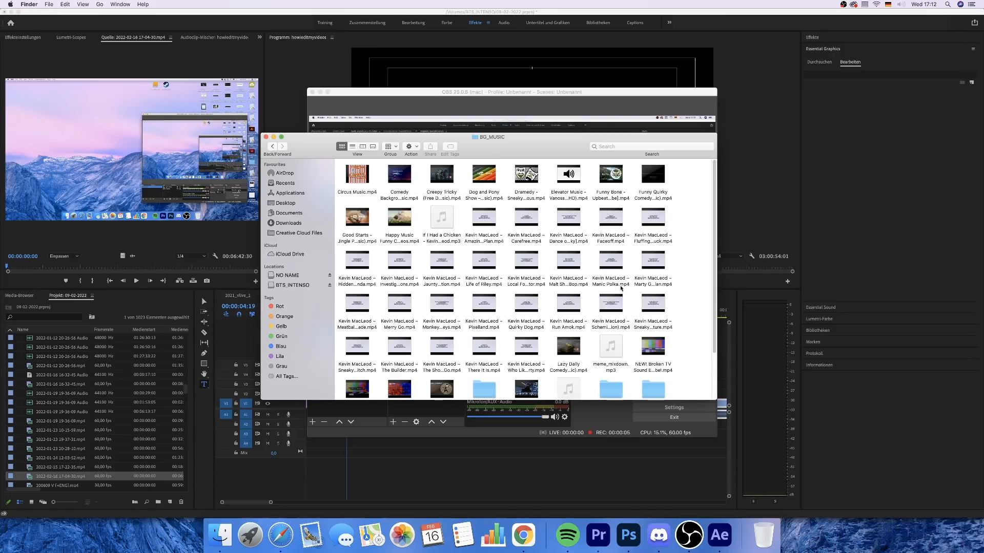
pyautogui.scroll(-1, 691, 318)
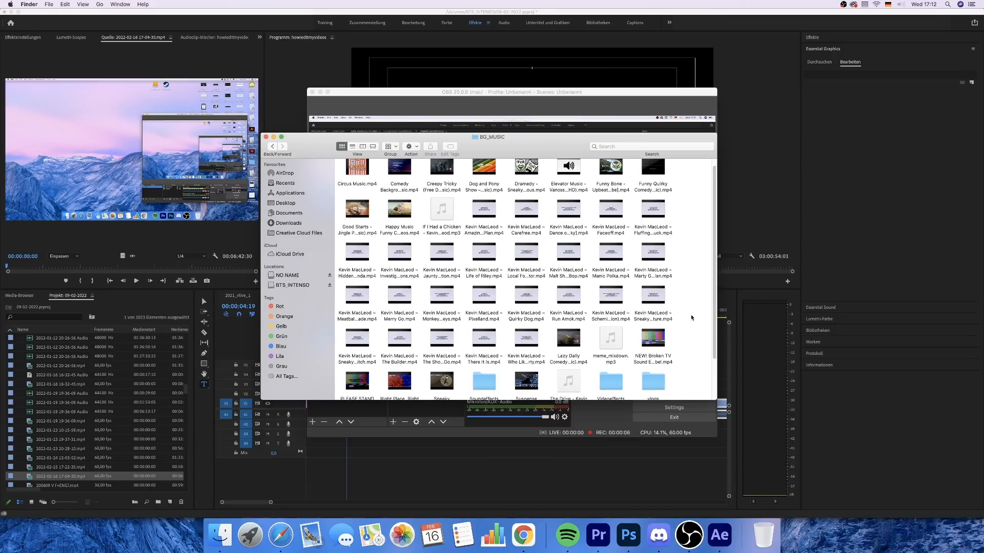
pyautogui.click(529, 254)
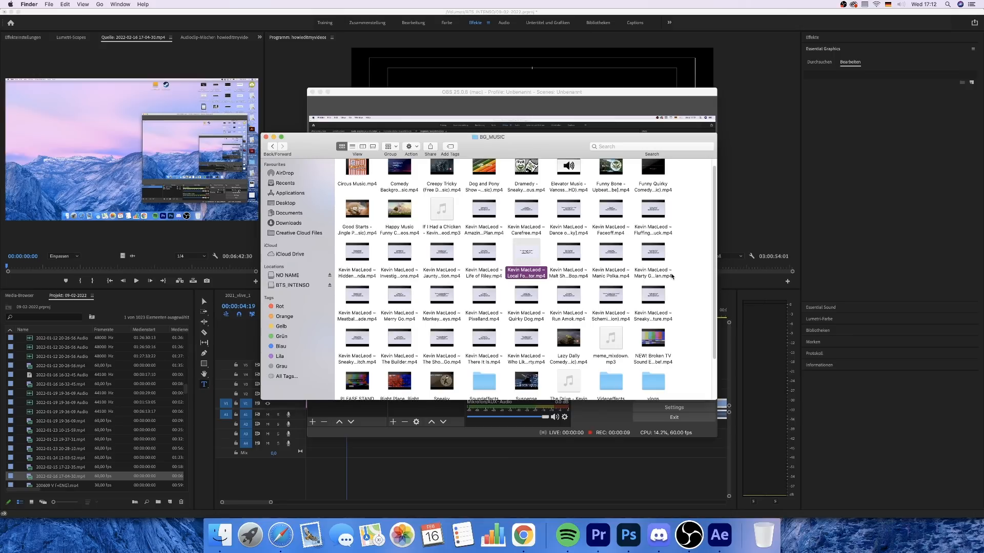
pyautogui.moveTo(655, 257)
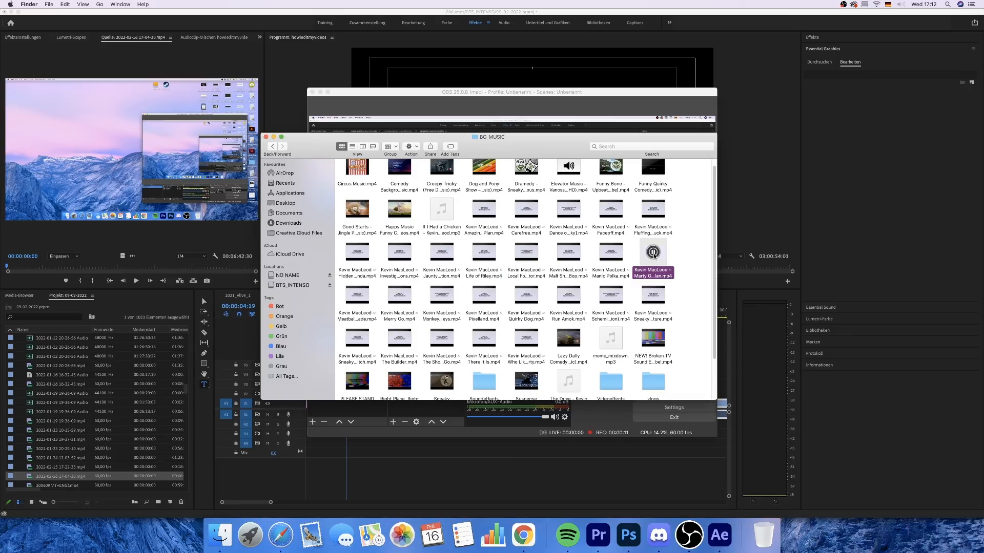
pyautogui.click(655, 296)
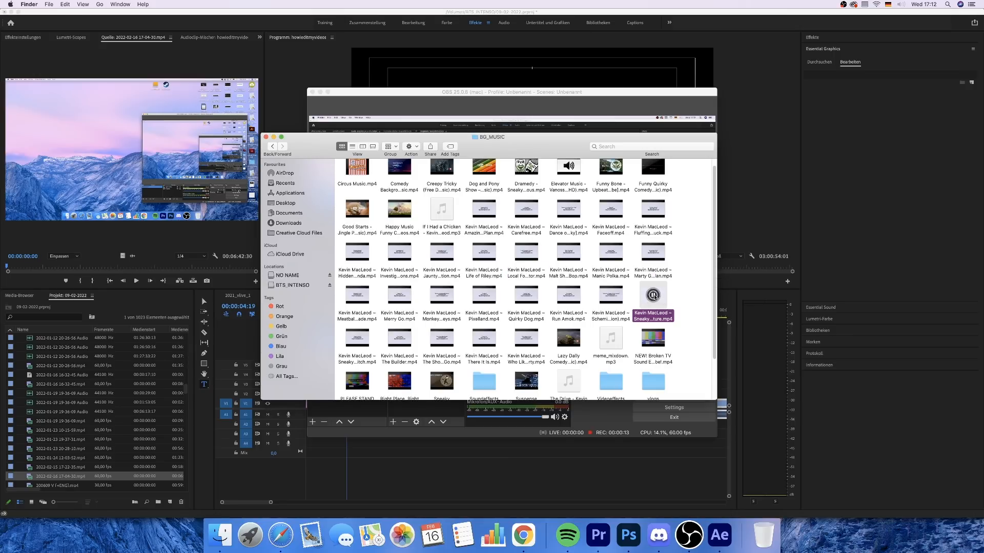
# Step: Open the Soundeffects folder inside BG_MUSIC and preview sounds such as Blink.mp3, BTS_quack.mp3, Bubbles.mp3 and Crickets.mp3
pyautogui.scroll(-2, 654, 296)
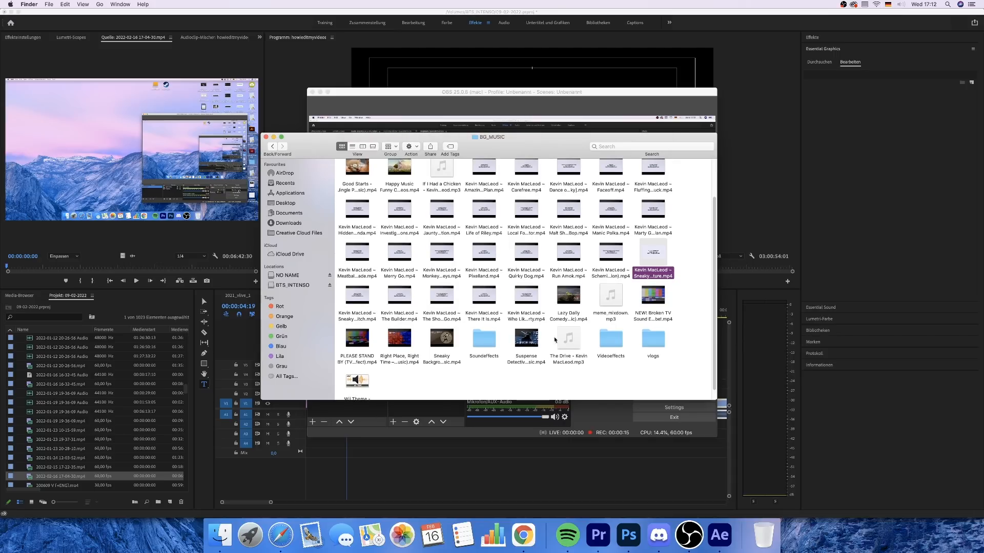
pyautogui.click(485, 342)
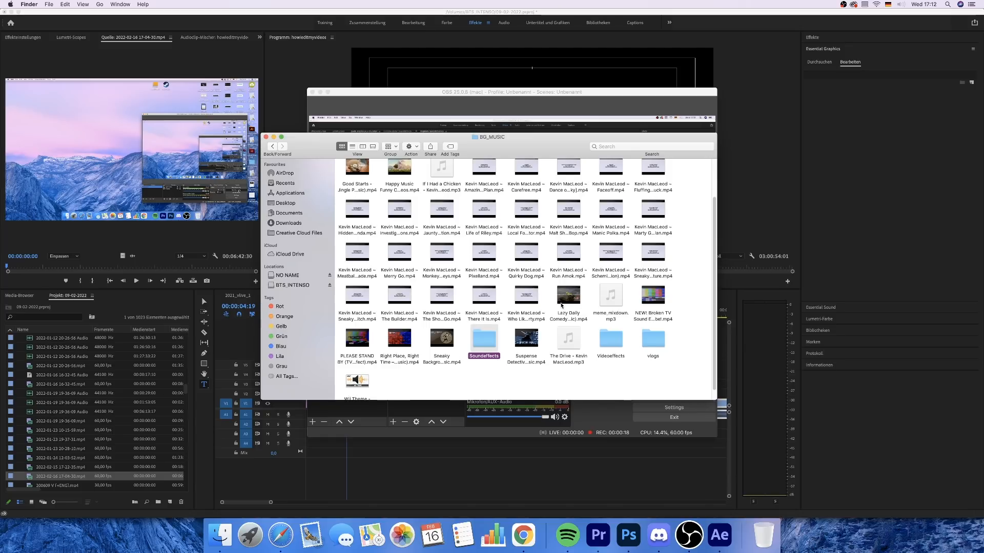
pyautogui.press('super+Down')
pyautogui.click(442, 216)
pyautogui.click(568, 217)
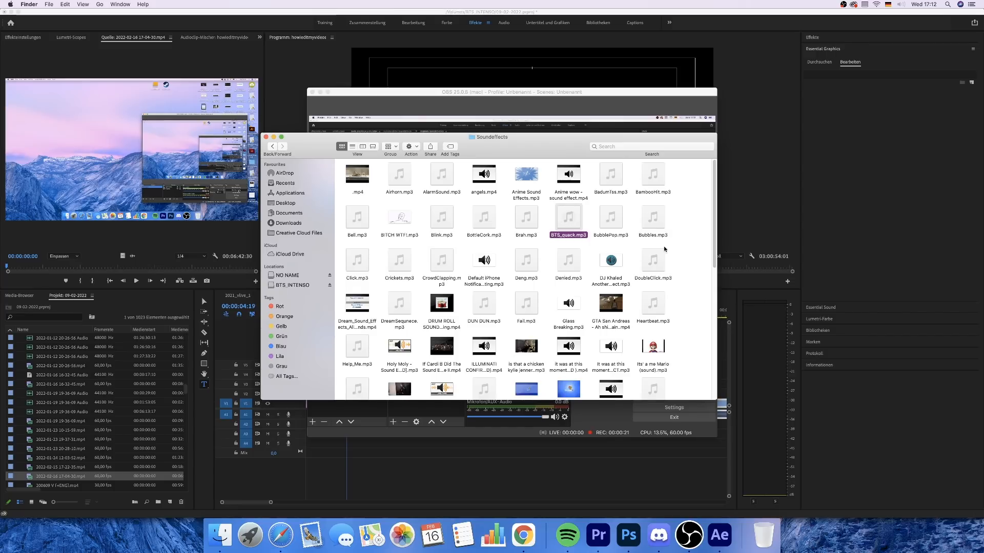
pyautogui.press('Right')
pyautogui.press('Right')
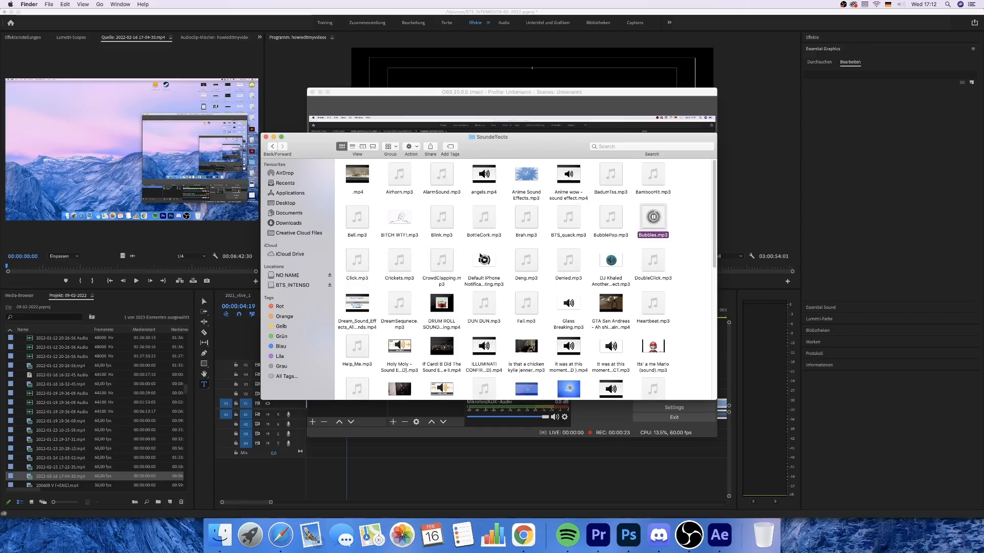
pyautogui.click(401, 263)
# Step: Look further through the sound effects and preview the quack sound effect and SKU-SKU.mp3
pyautogui.scroll(-5, 487, 336)
pyautogui.scroll(-5, 487, 336)
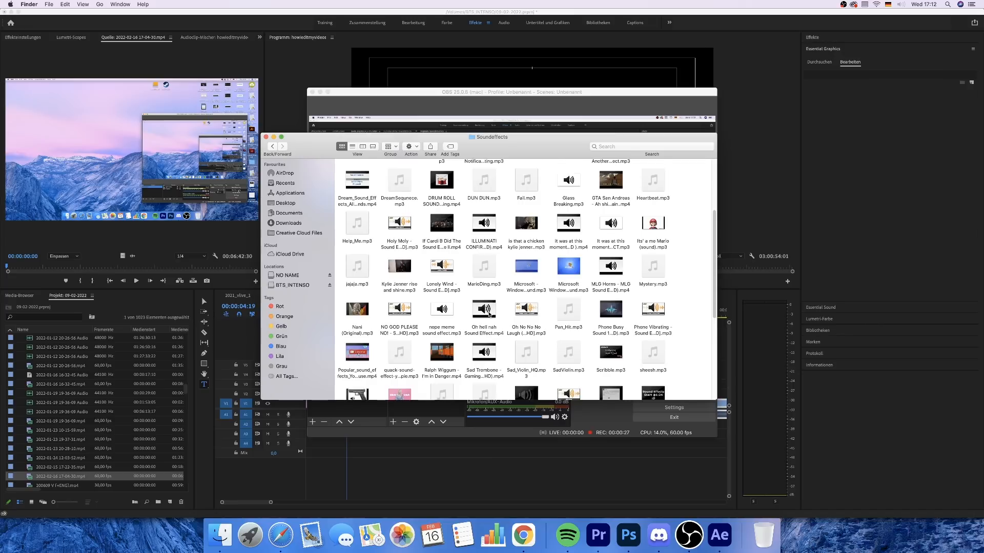
pyautogui.scroll(-2, 491, 322)
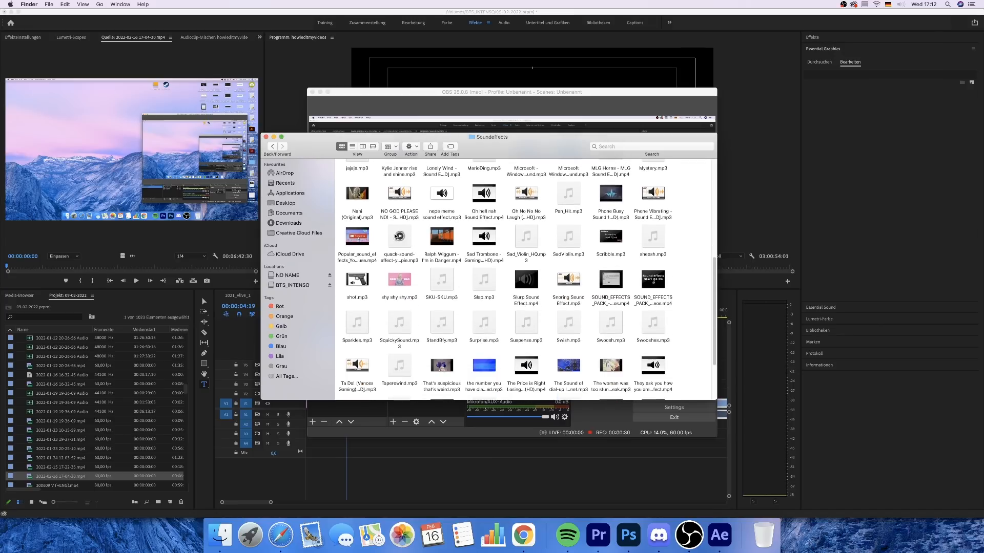
pyautogui.click(399, 236)
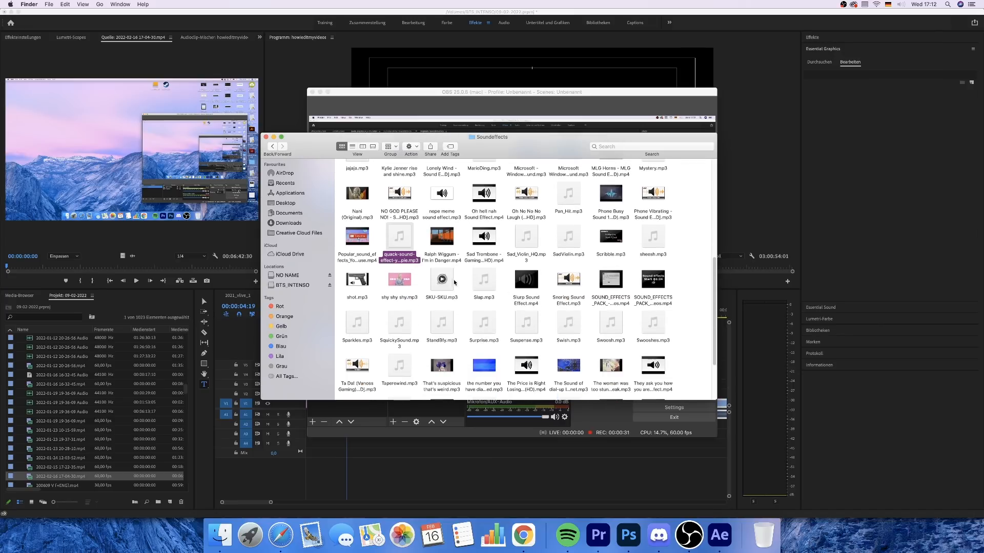
pyautogui.click(442, 279)
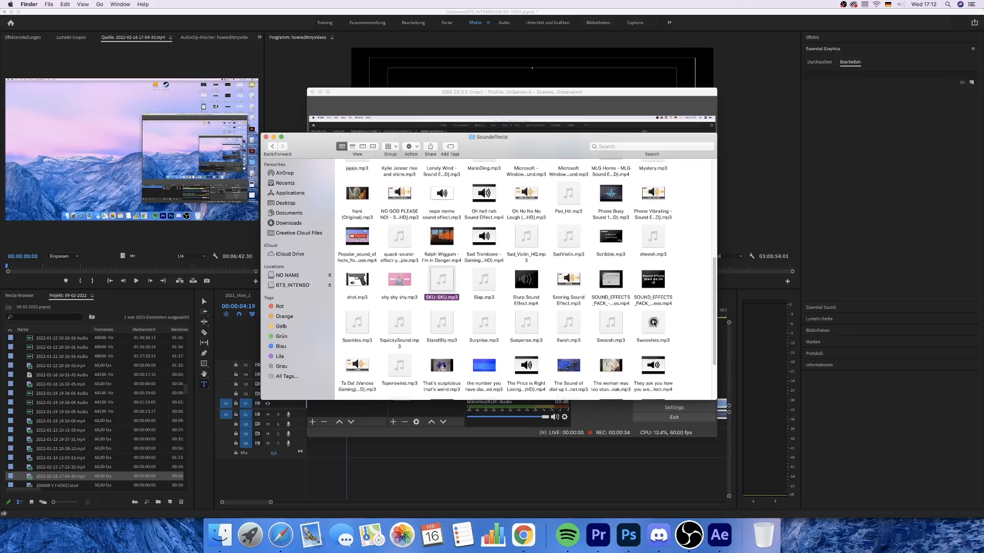